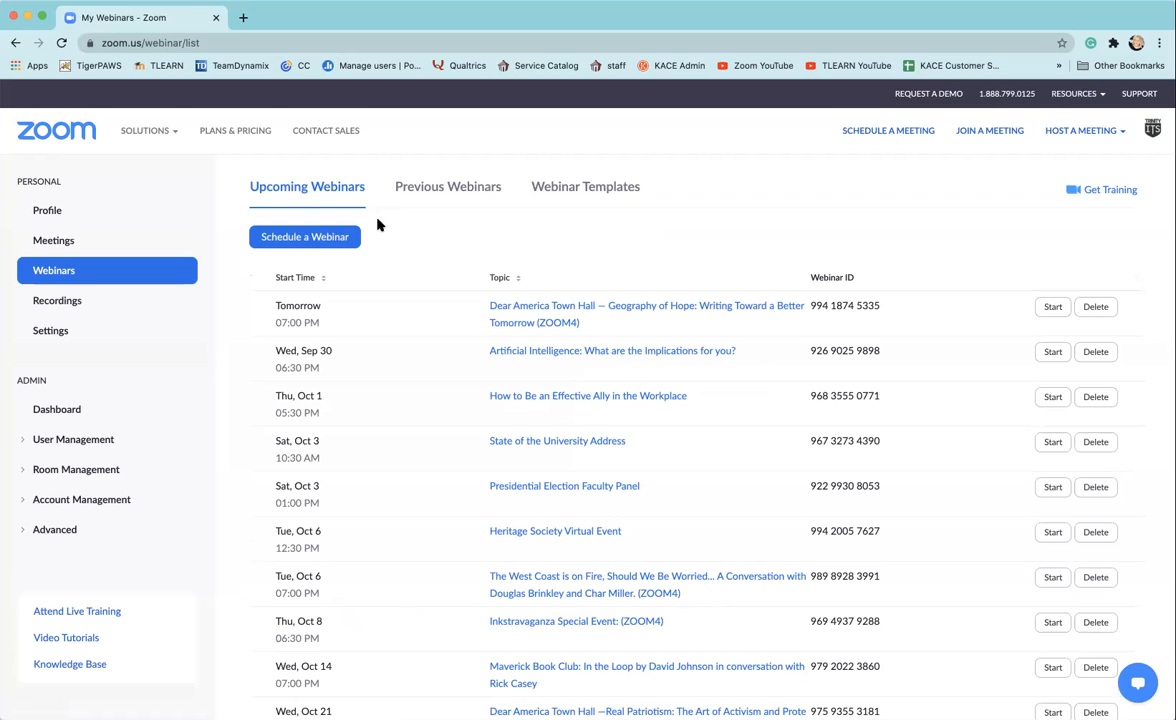
Step: Start scheduling a new webinar and require registration for it
left_click(317, 240)
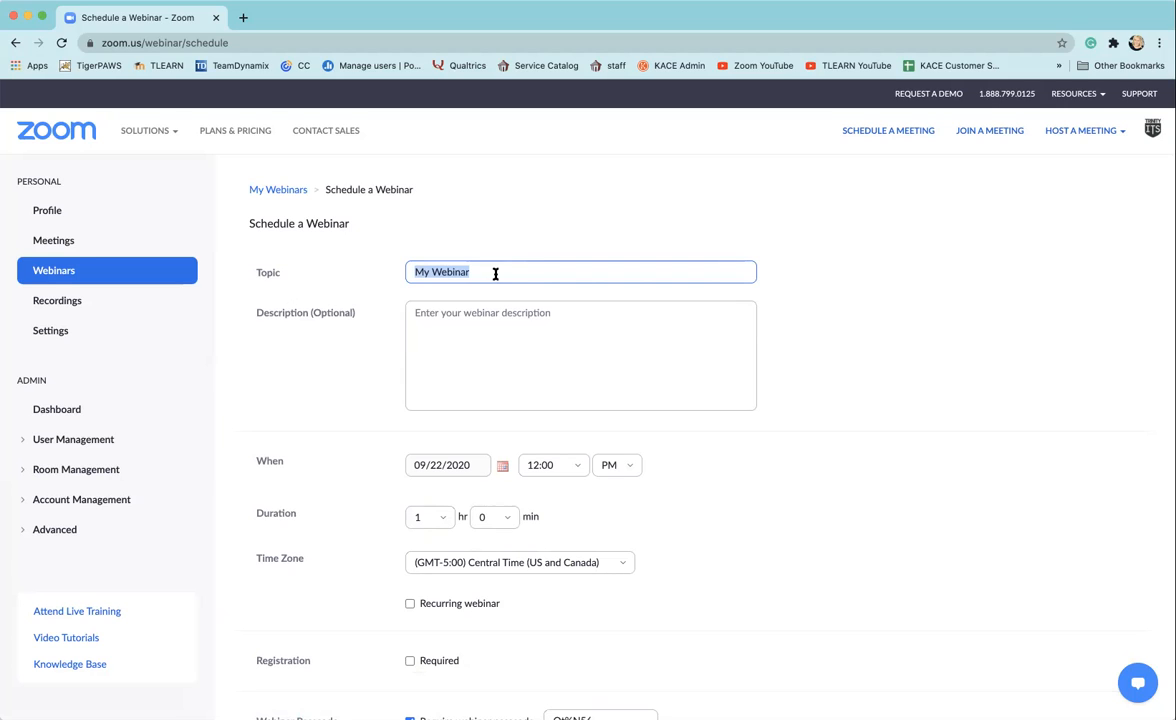
scroll(778, 346, "down", 1)
scroll(778, 346, "down", 2)
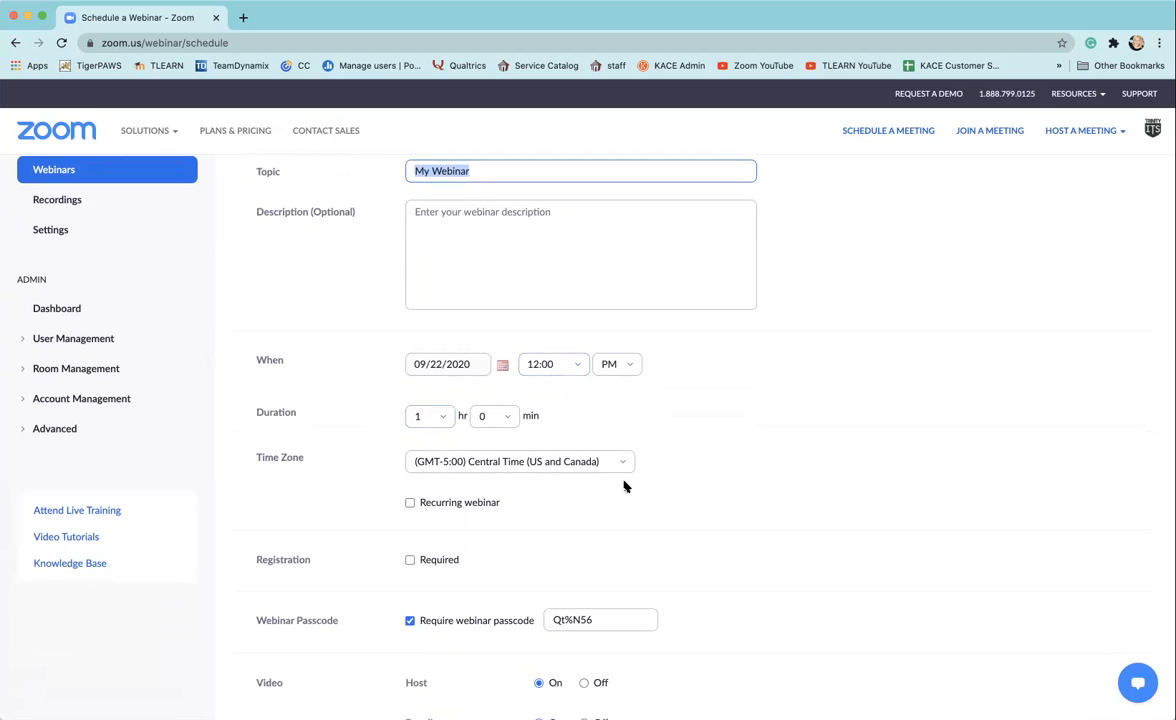
scroll(630, 455, "down", 1)
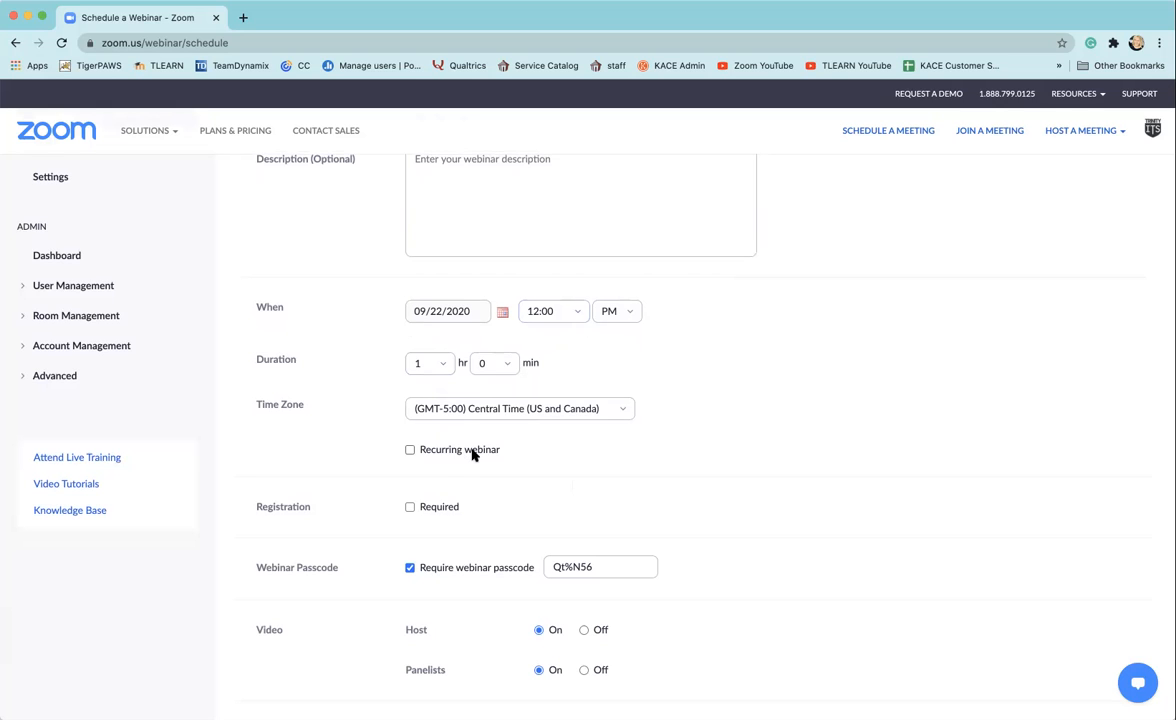
scroll(598, 472, "down", 1)
left_click(409, 436)
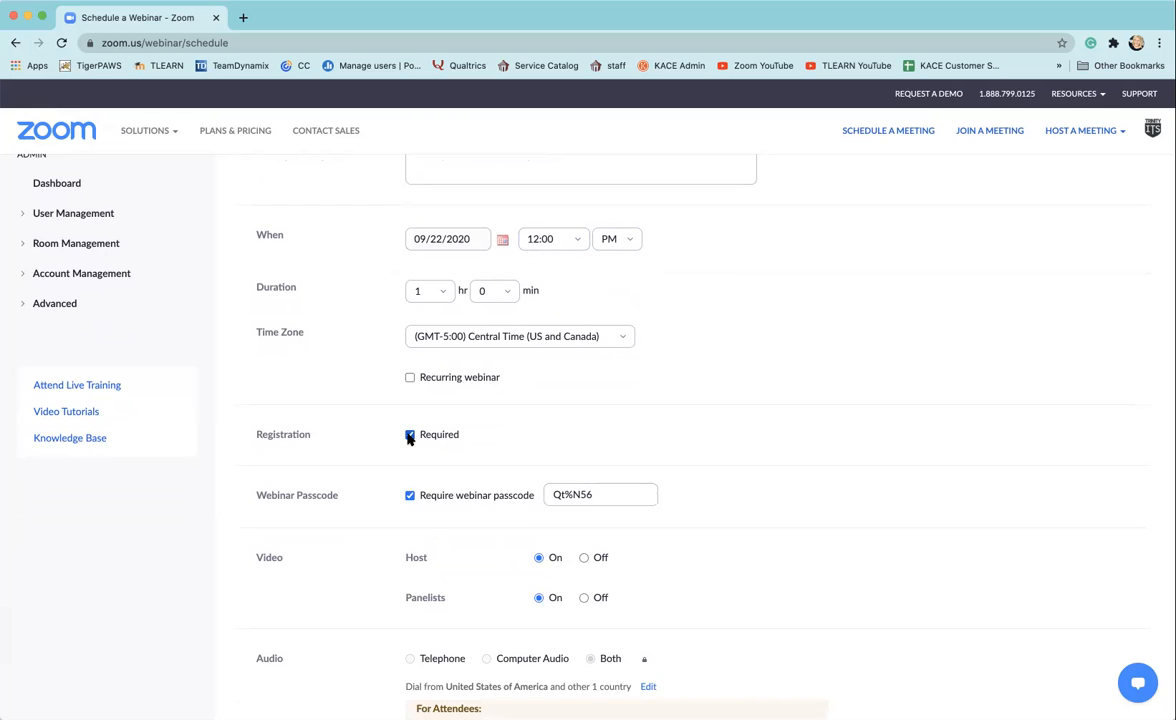
left_click(409, 435)
left_click(409, 435)
Step: Replace the generated webinar passcode with a custom passcode
left_click_drag(253, 497, 340, 495)
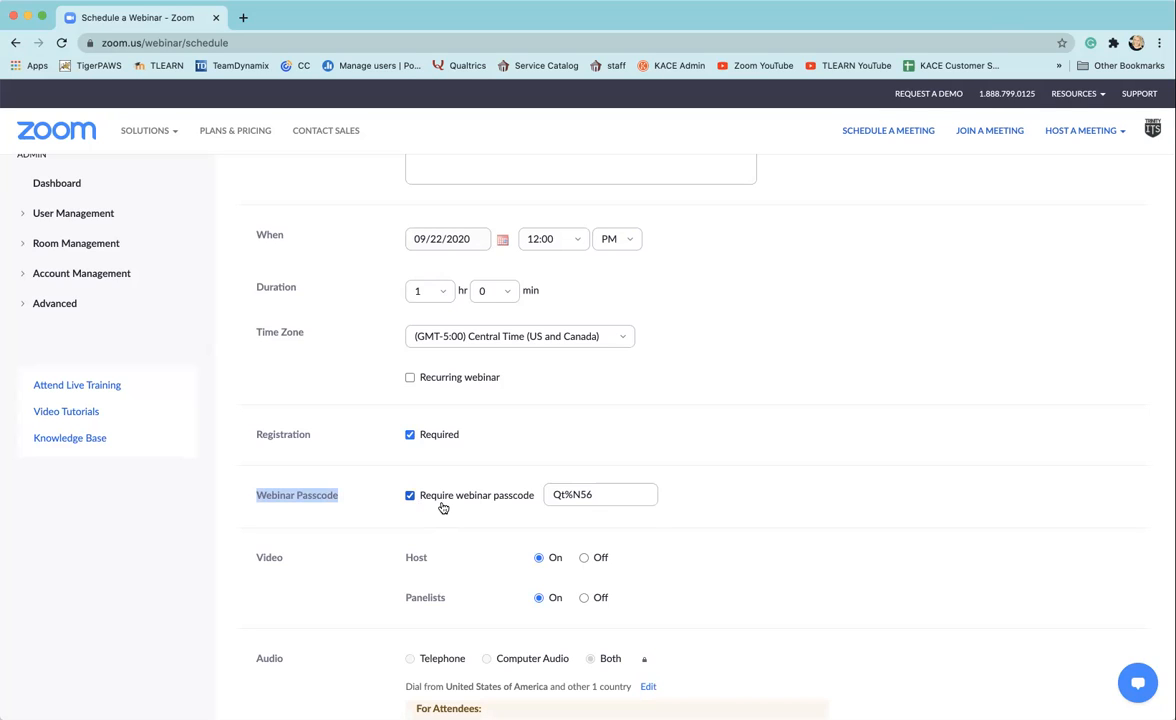
left_click_drag(625, 494, 535, 491)
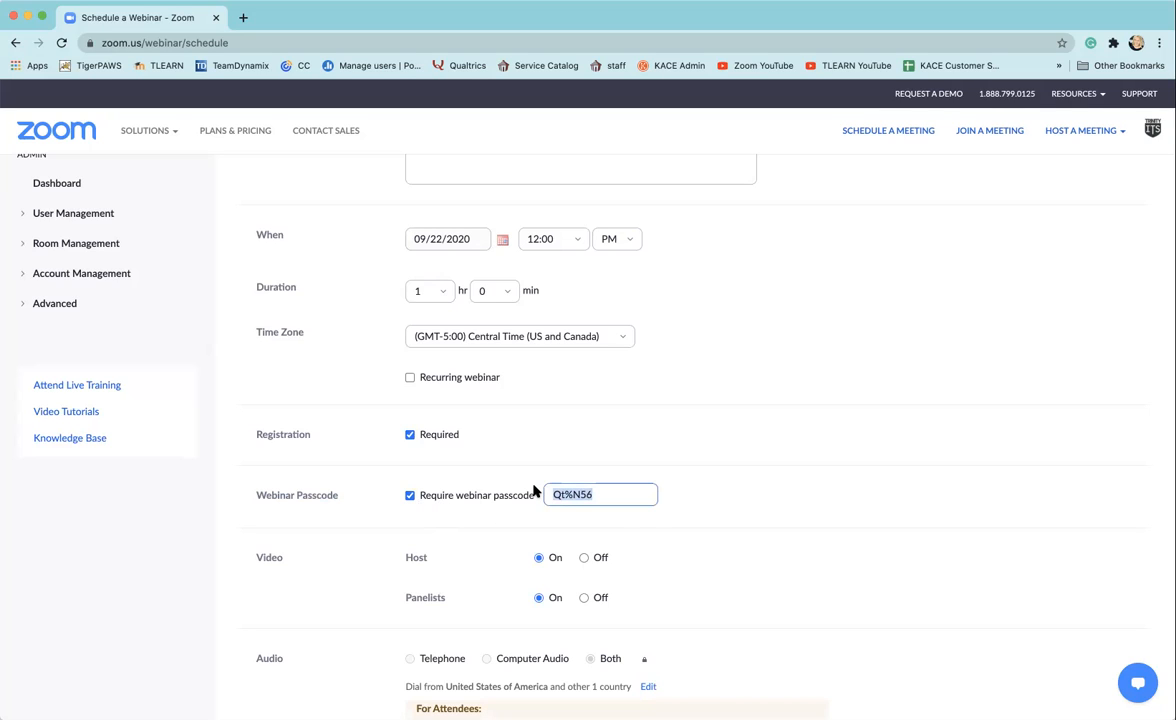
Step: Set the host's video to off and enable the practice session in the webinar options
scroll(748, 483, "down", 3)
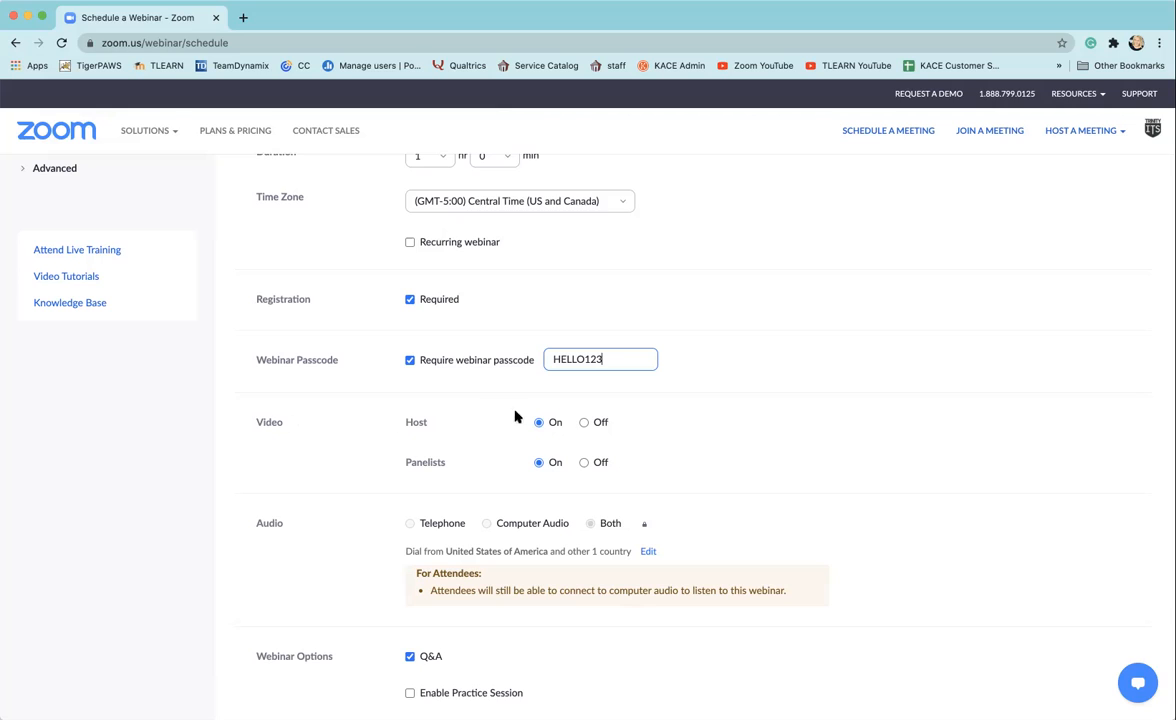
left_click(584, 422)
scroll(705, 475, "down", 3)
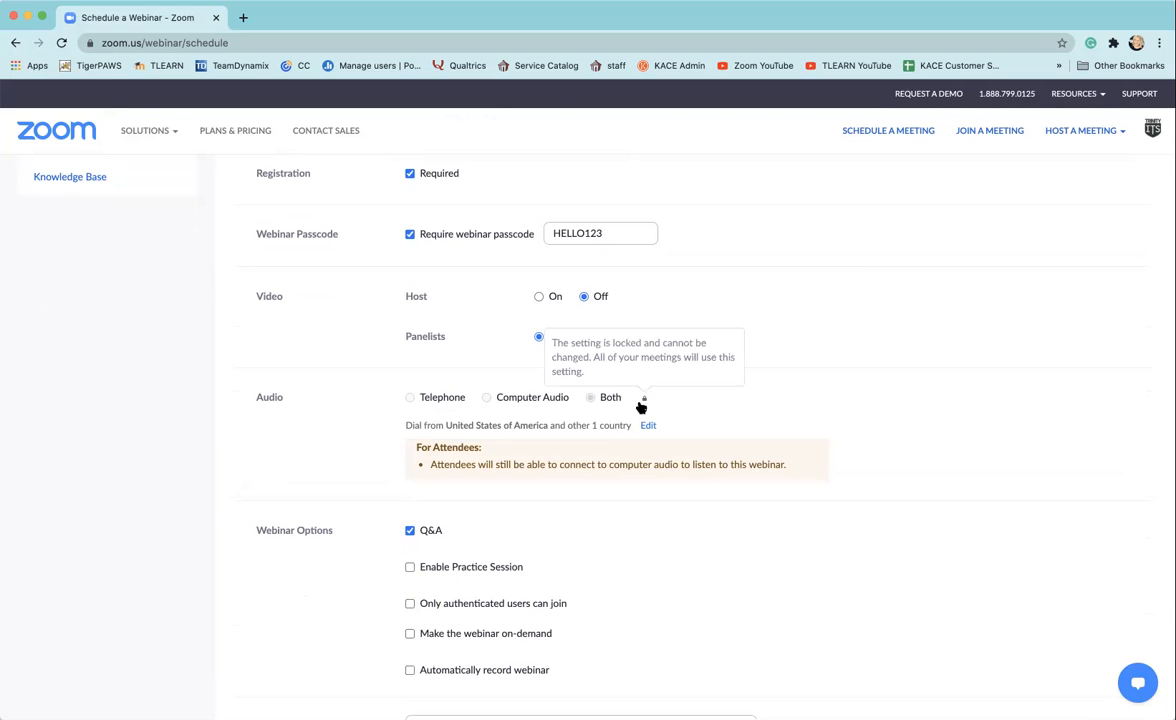
scroll(783, 404, "down", 5)
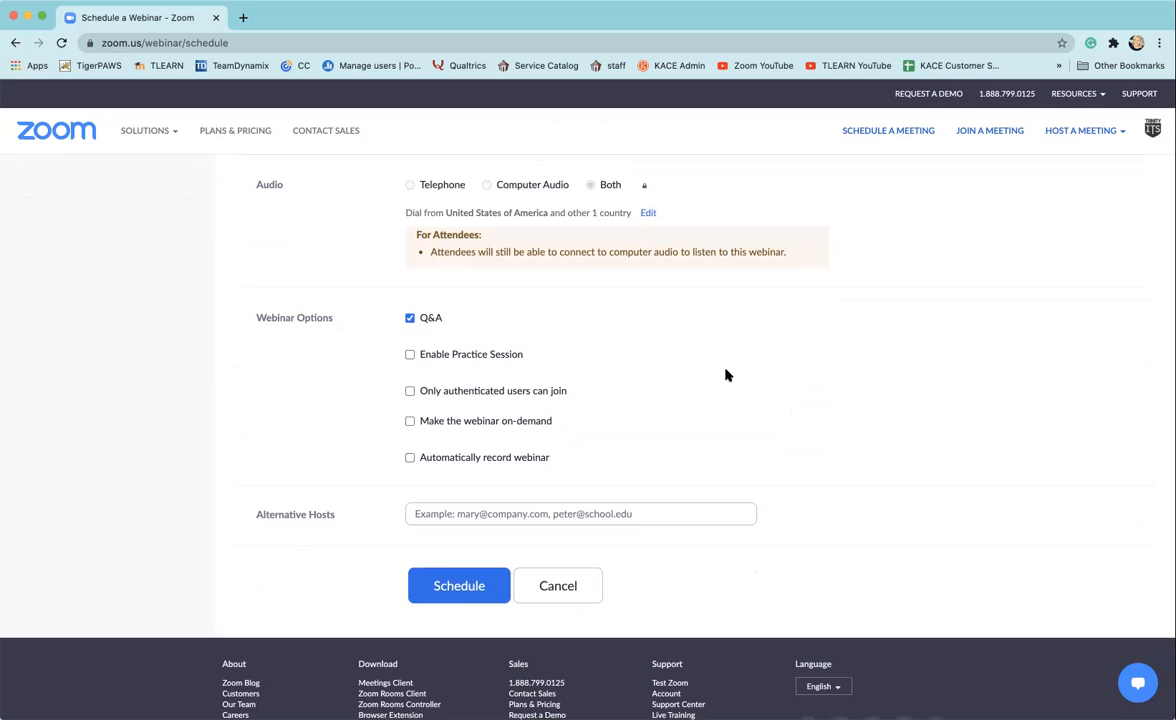
left_click(409, 356)
Step: Enter the alternative host's e-mail address and submit the webinar for scheduling
scroll(633, 462, "up", 5)
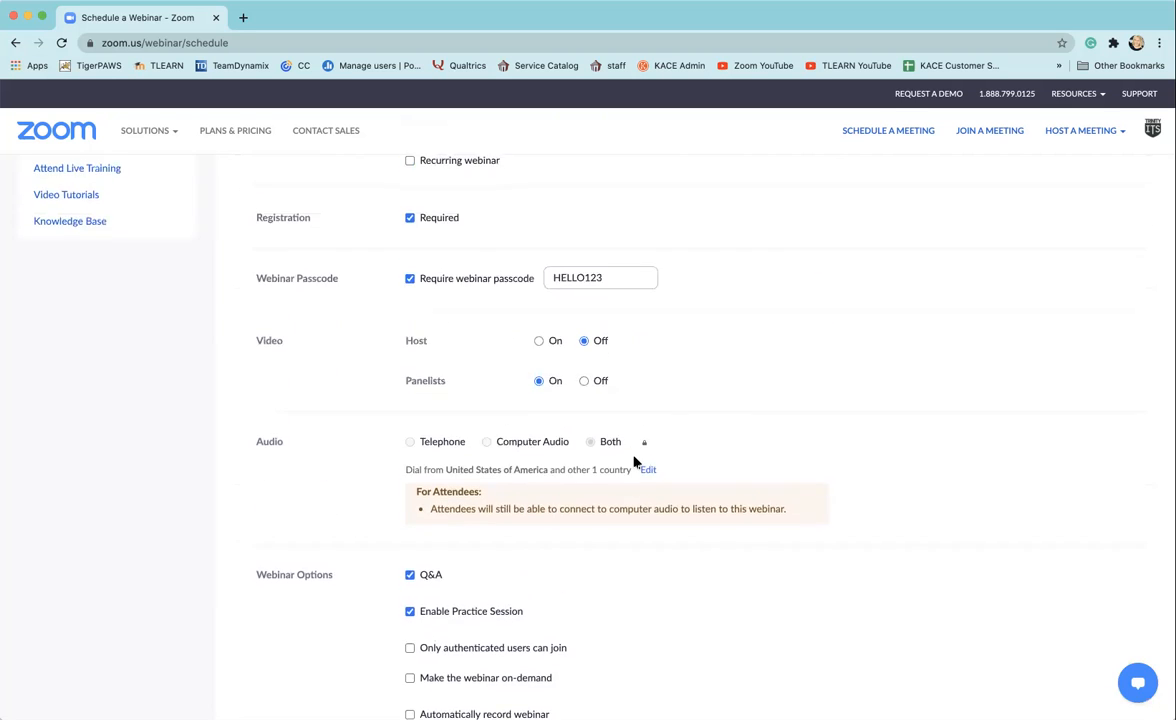
scroll(633, 462, "up", 4)
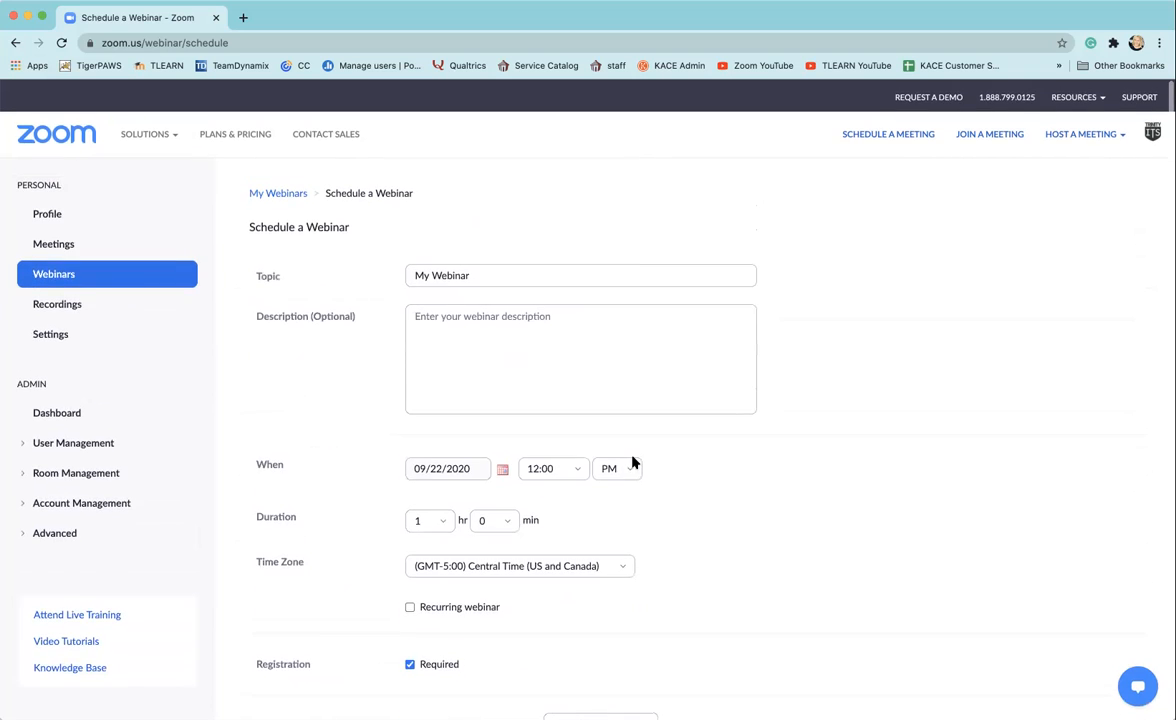
scroll(633, 463, "down", 8)
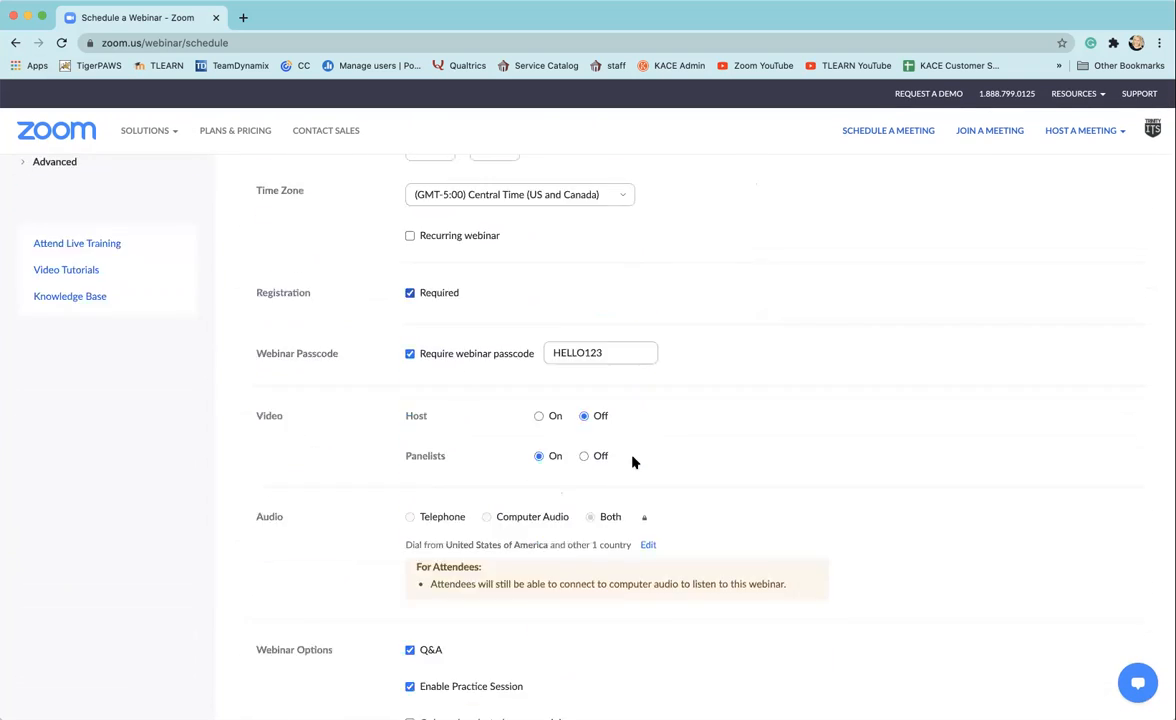
scroll(633, 462, "down", 1)
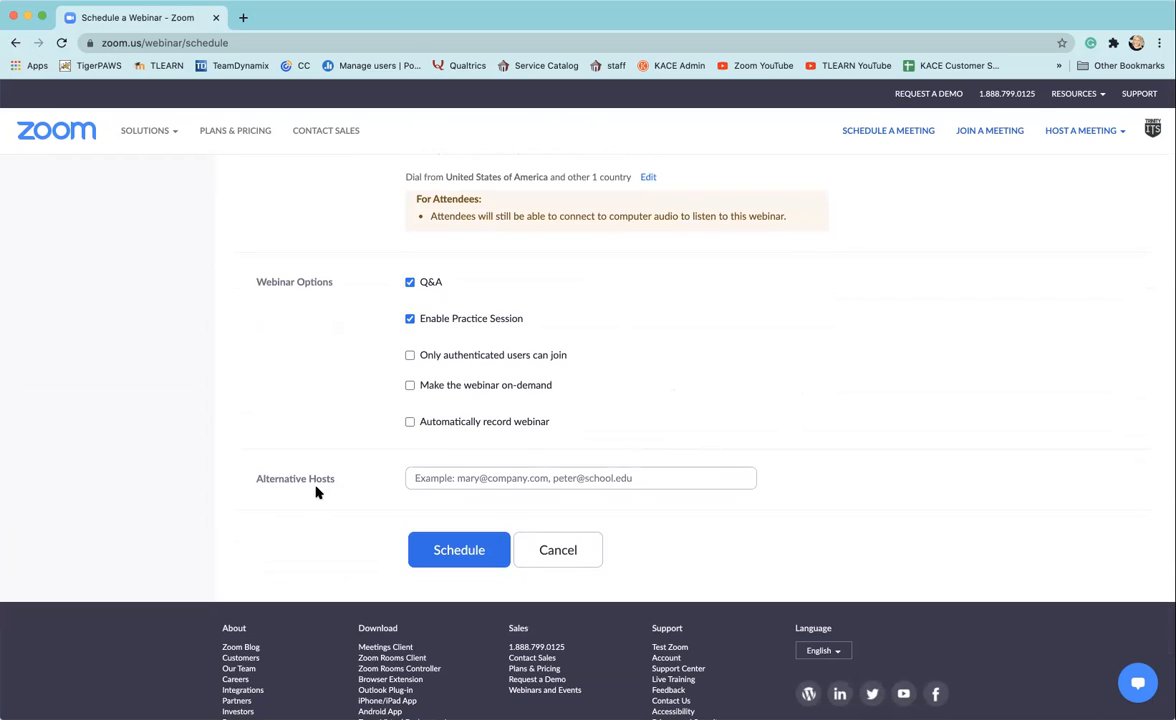
left_click(448, 478)
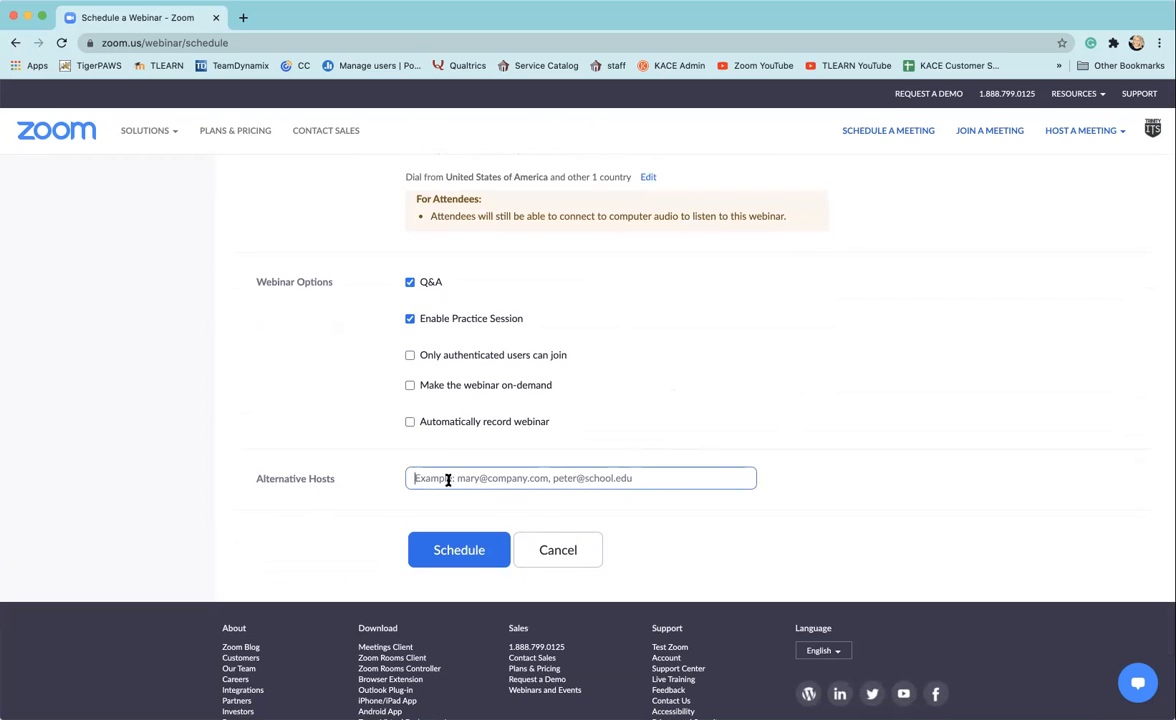
left_click(459, 550)
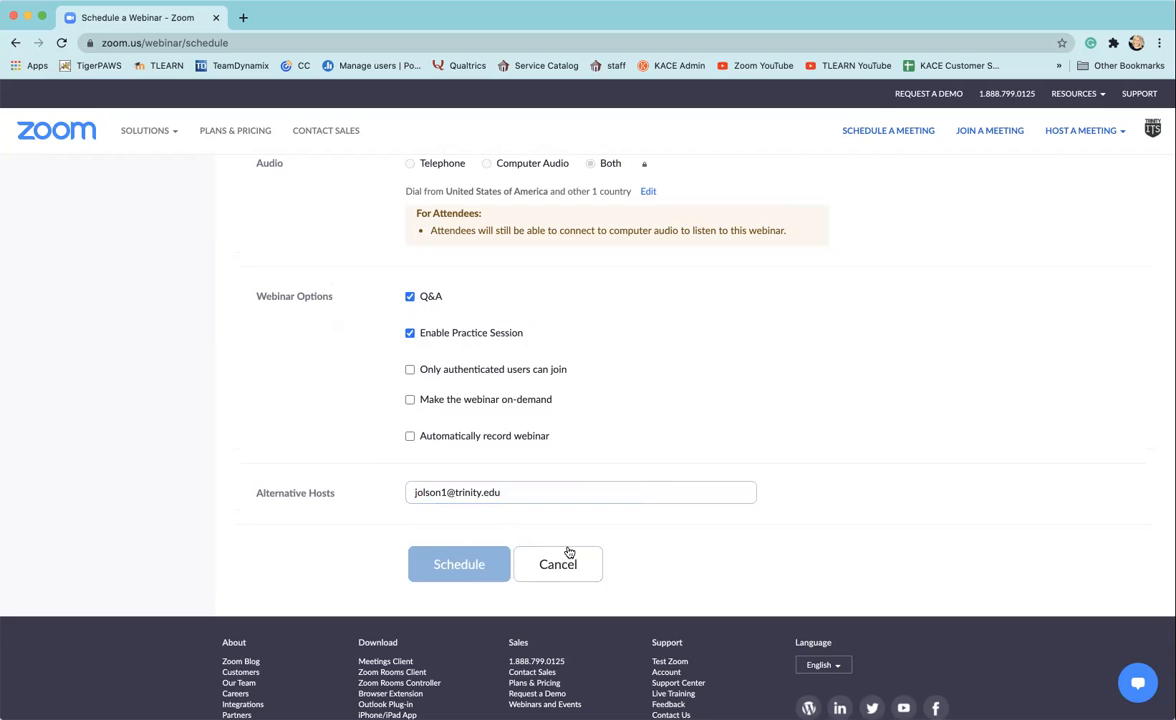
Step: Edit the webinar passcode into a stronger one by changing its middle letters and its ending
scroll(797, 522, "up", 3)
scroll(797, 522, "up", 4)
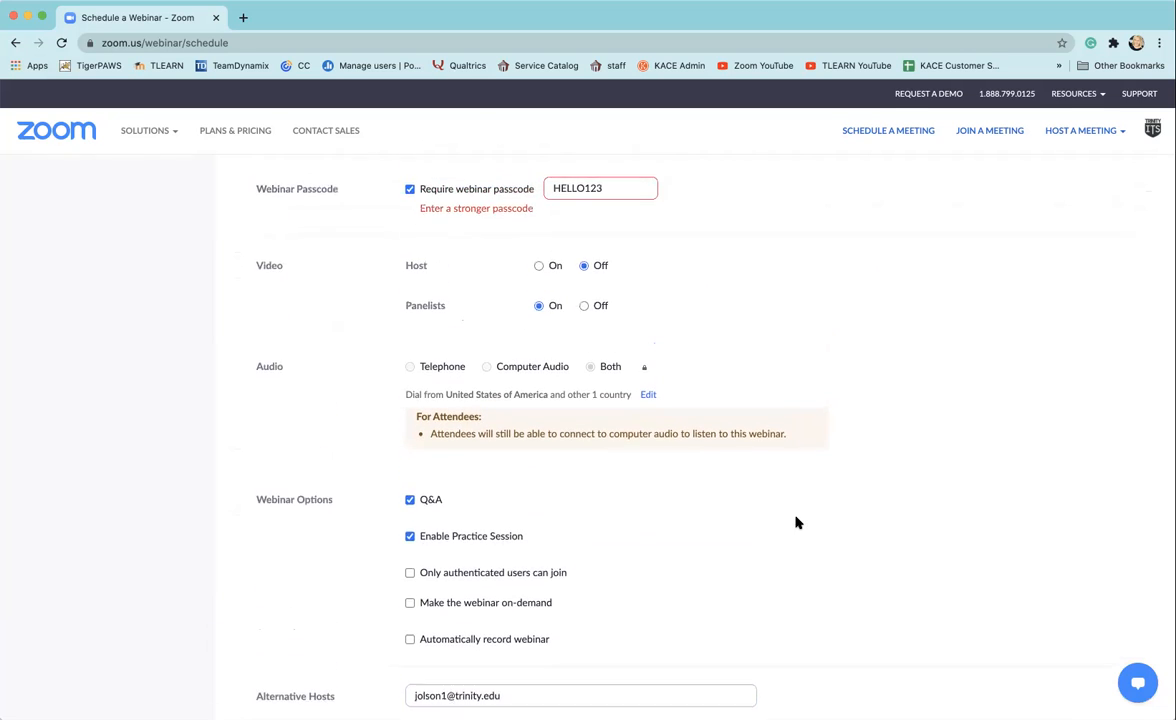
scroll(797, 522, "up", 6)
scroll(352, 500, "down", 3)
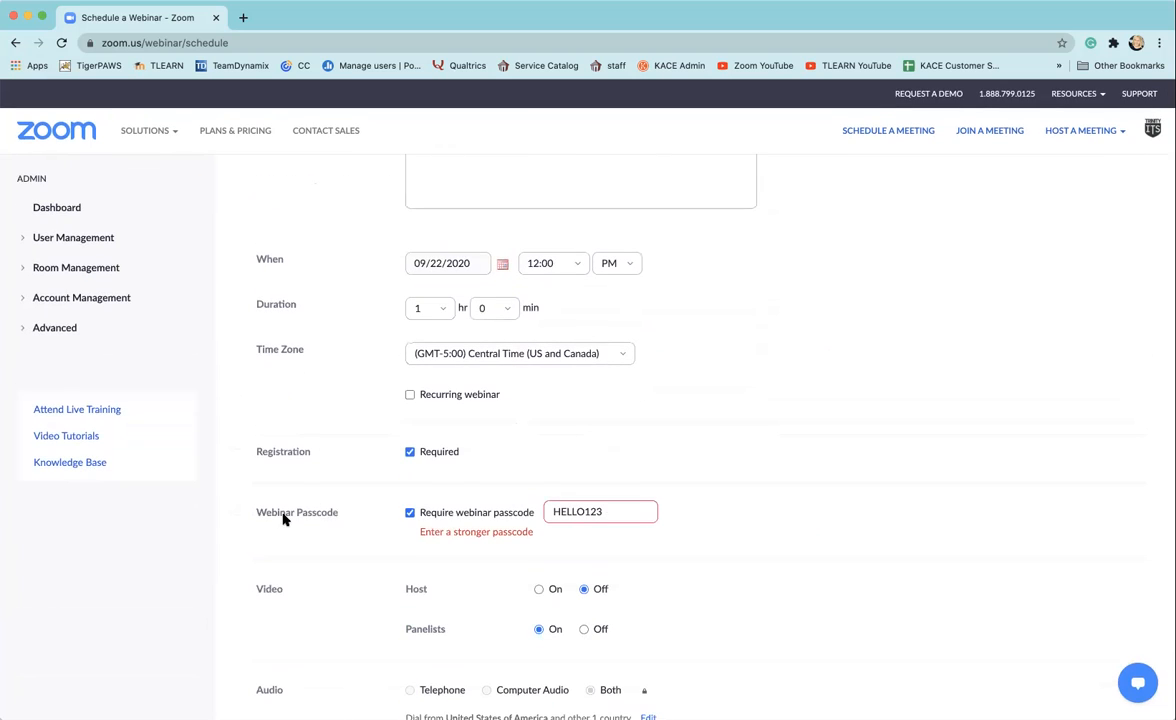
left_click(576, 511)
key("BackSpace")
key("Delete")
key("End")
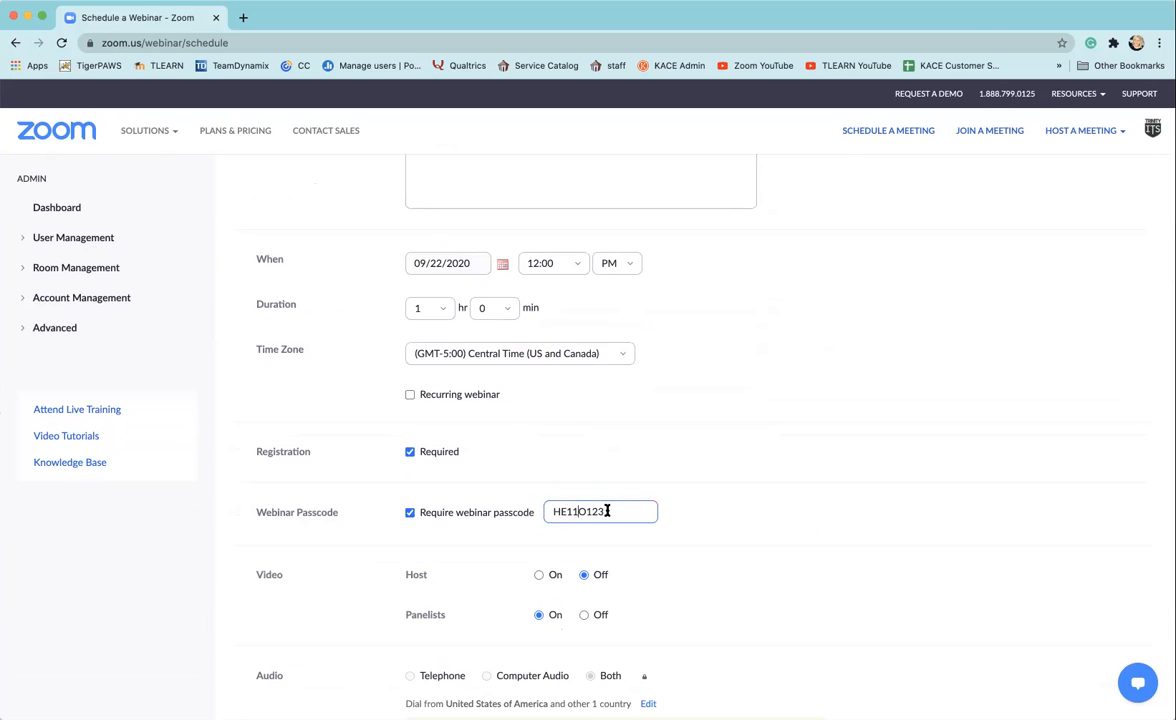
key("BackSpace")
key("BackSpace")
key("BackSpace")
Step: Schedule the webinar with the revised settings
scroll(727, 525, "down", 5)
scroll(727, 528, "down", 8)
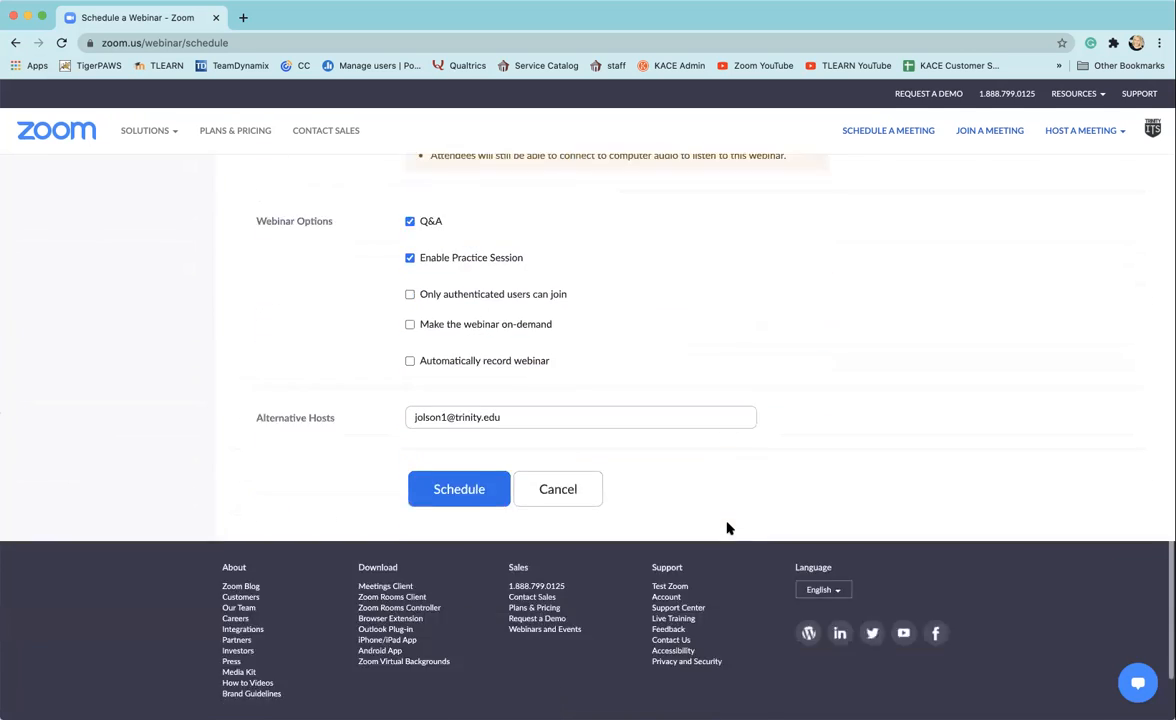
left_click(460, 396)
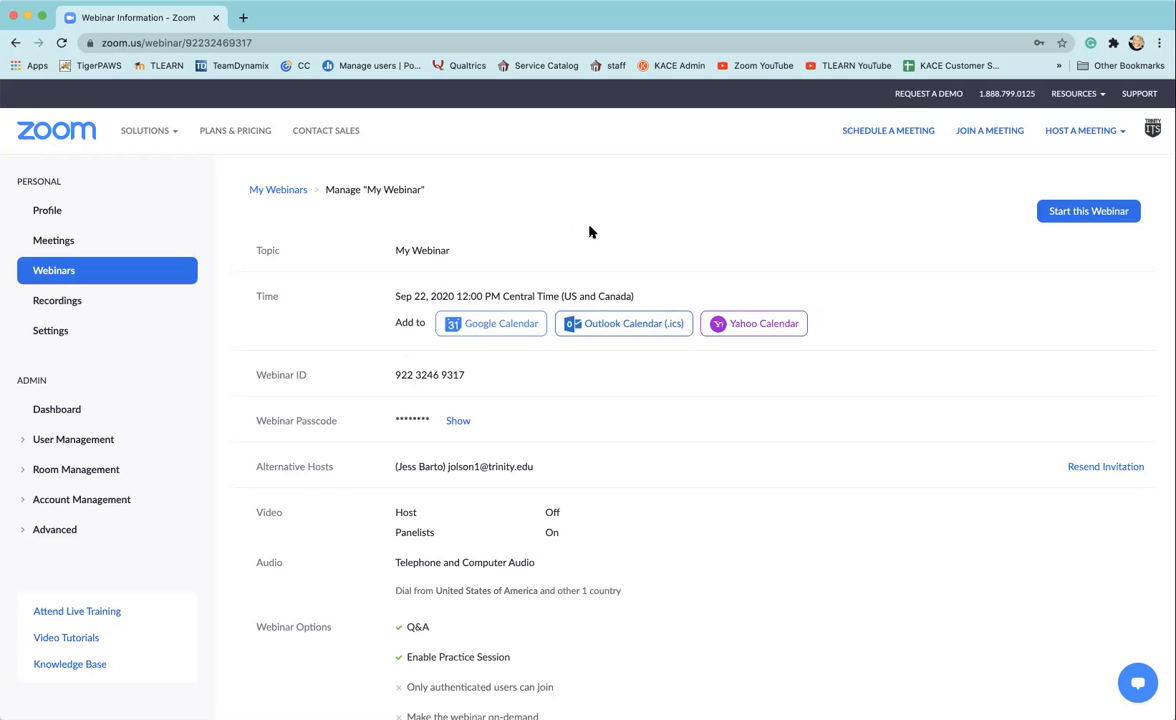
Step: Review the scheduled webinar's details, from time, alternative host and options down to its invitation settings
scroll(592, 231, "down", 3)
scroll(589, 231, "down", 3)
scroll(590, 230, "up", 4)
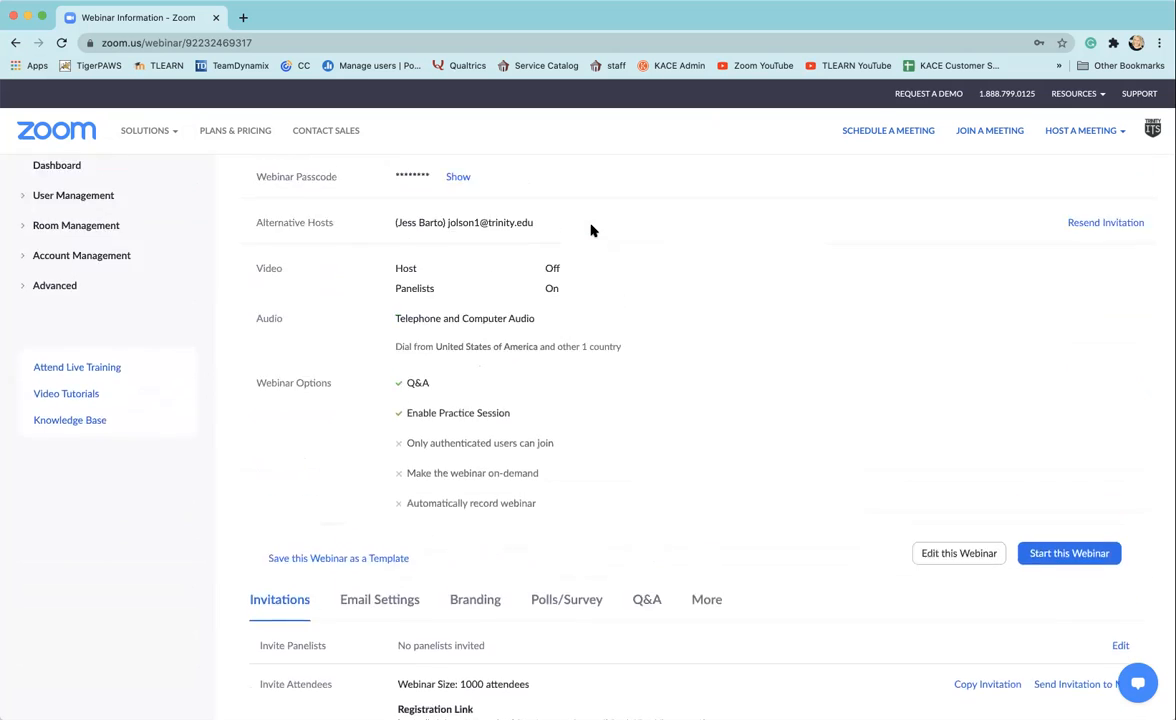
scroll(596, 233, "up", 1)
scroll(780, 322, "down", 2)
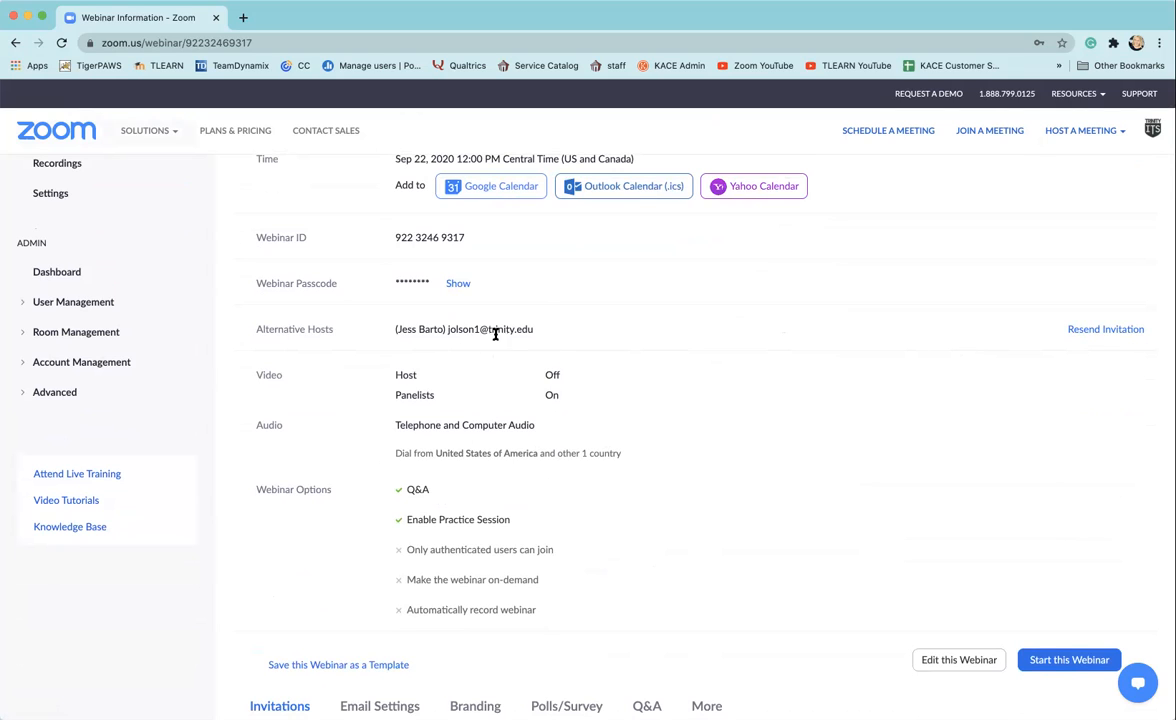
scroll(493, 340, "down", 3)
scroll(491, 360, "down", 3)
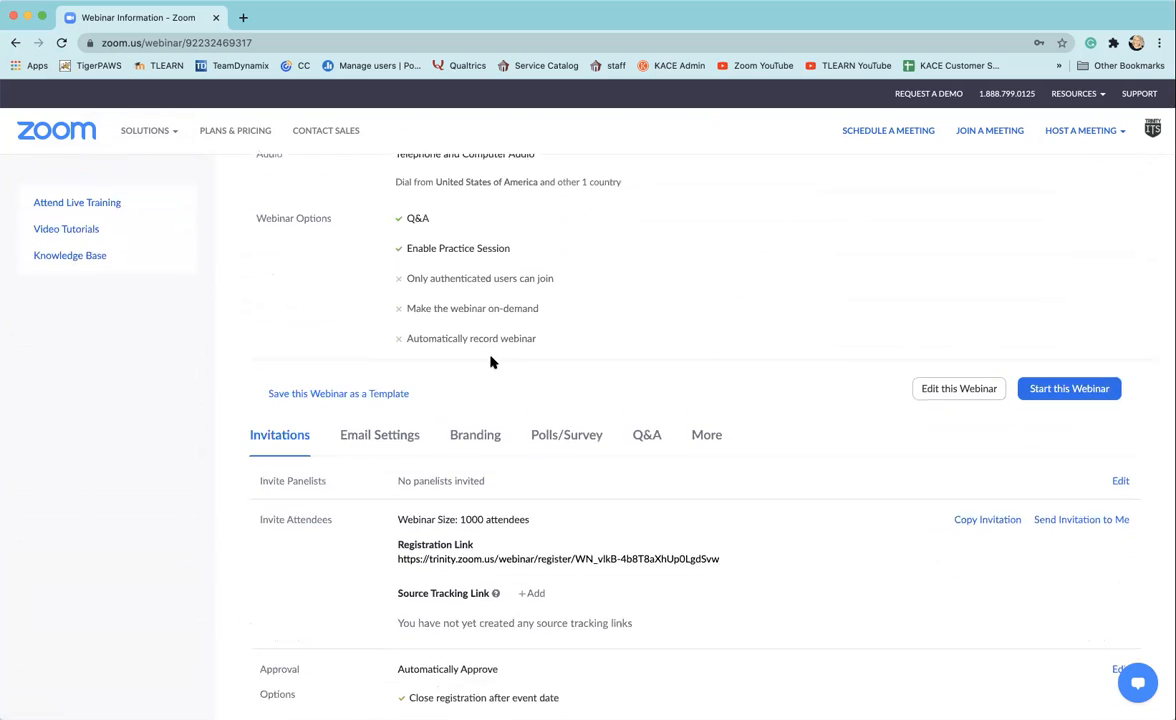
scroll(499, 350, "down", 1)
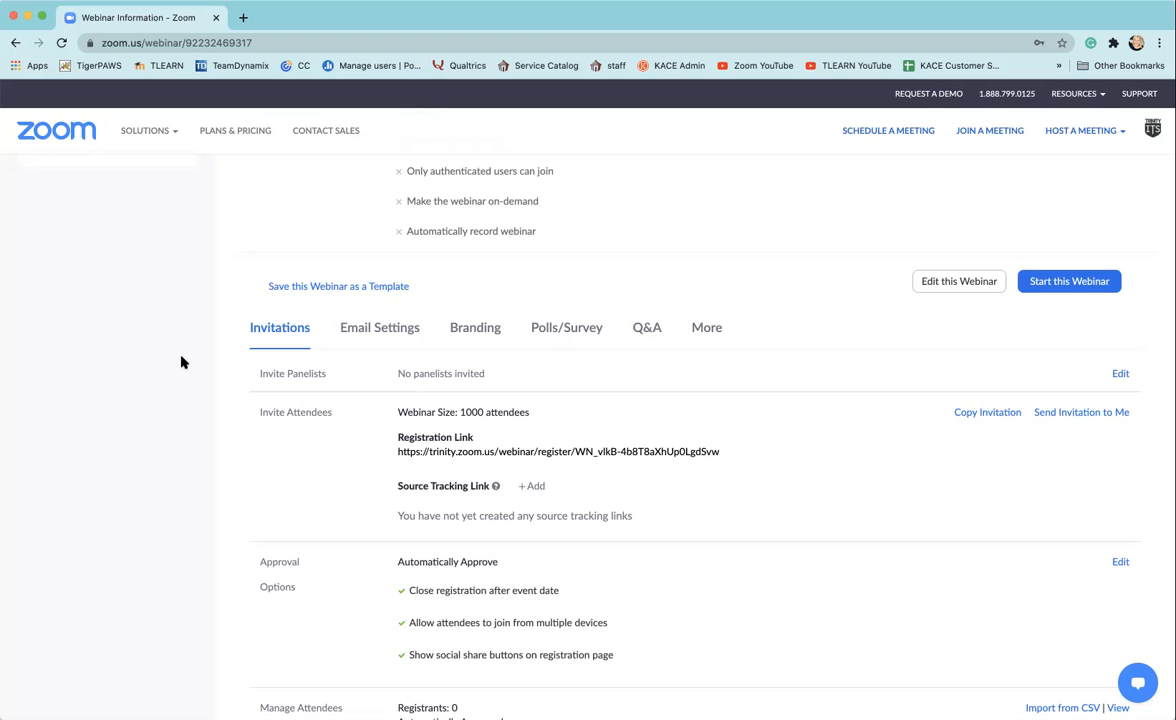
Step: Examine the webinar's email settings and its branding options, including banner, logo, speakers, theme and social media description
left_click(381, 330)
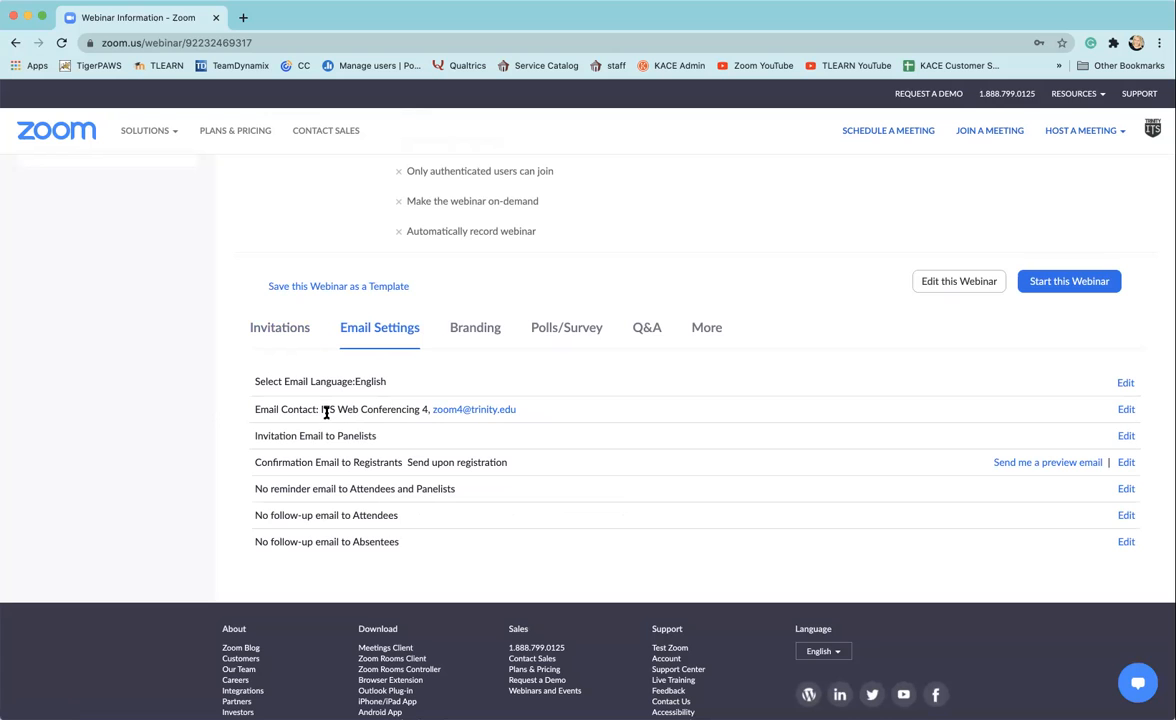
left_click(476, 330)
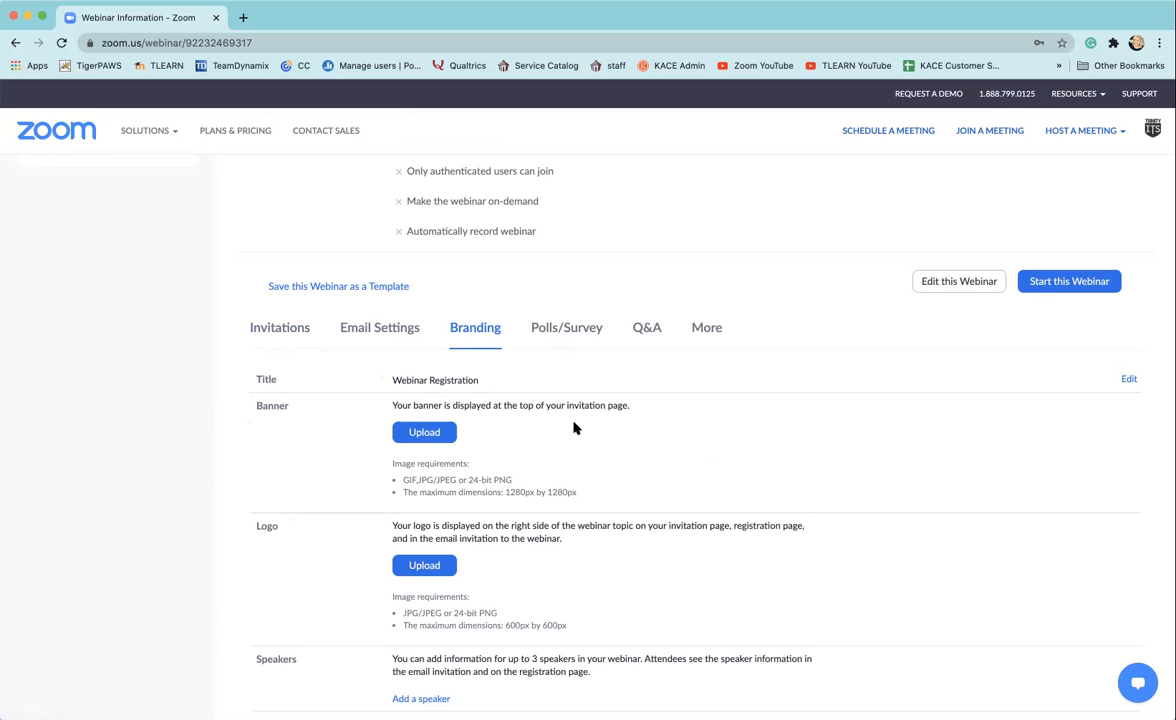
scroll(570, 436, "down", 3)
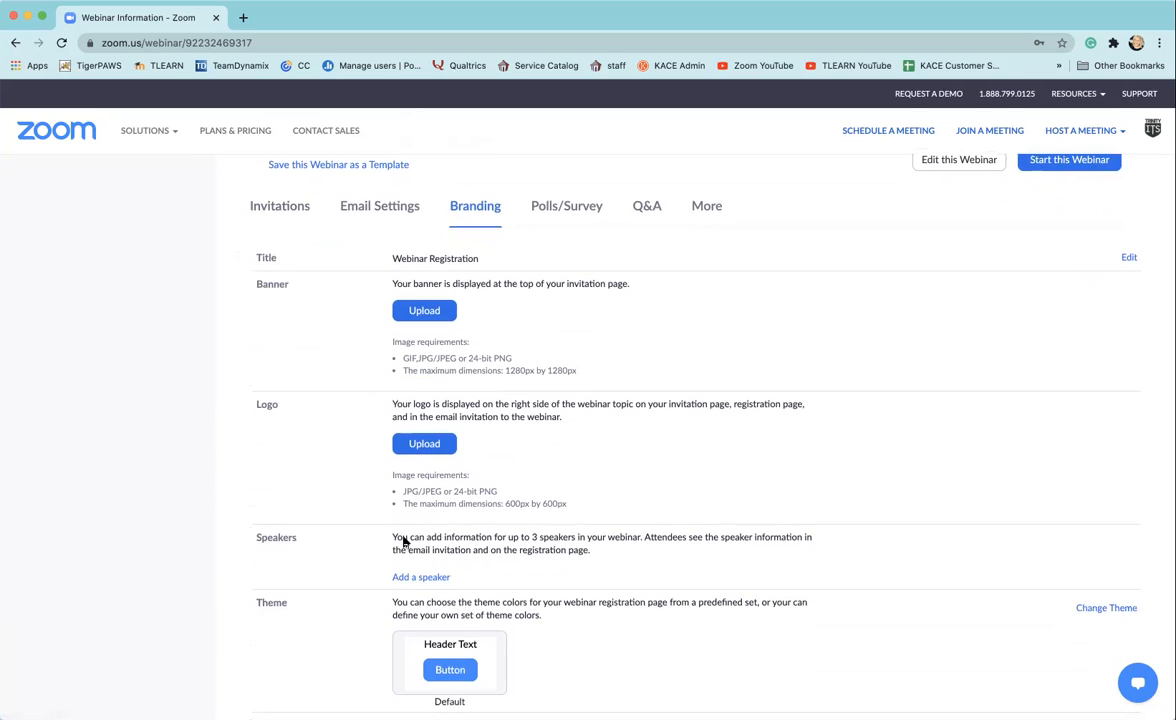
scroll(496, 549, "down", 2)
scroll(497, 555, "down", 2)
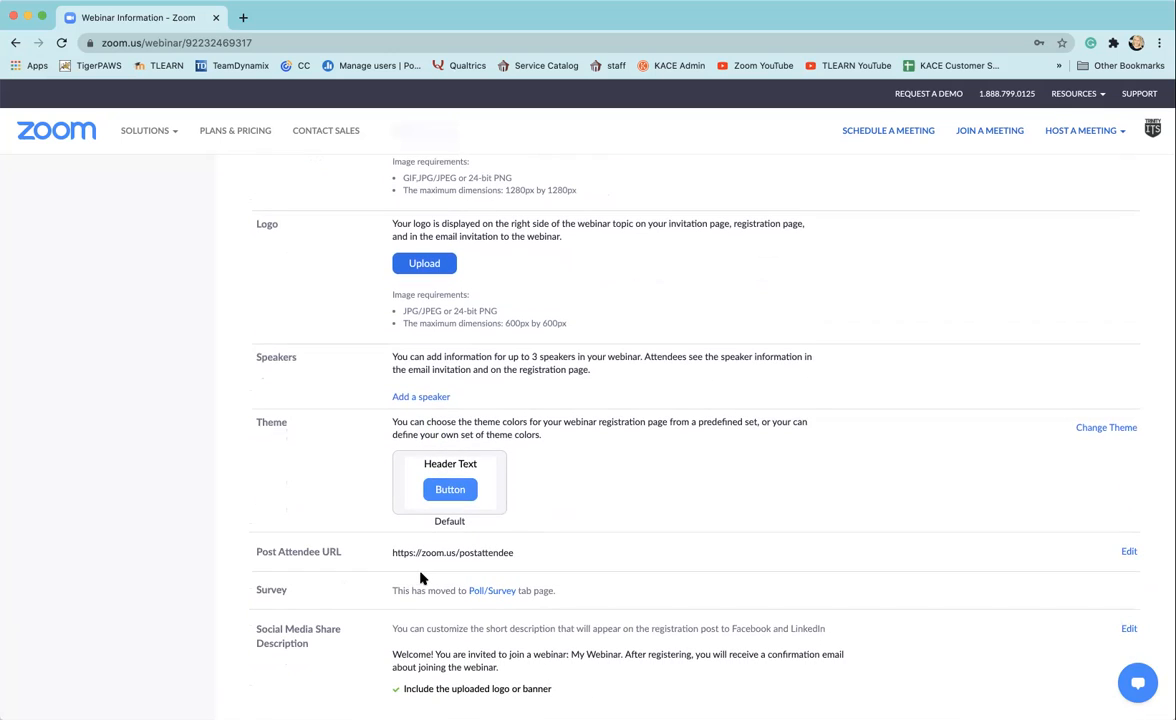
scroll(634, 546, "down", 2)
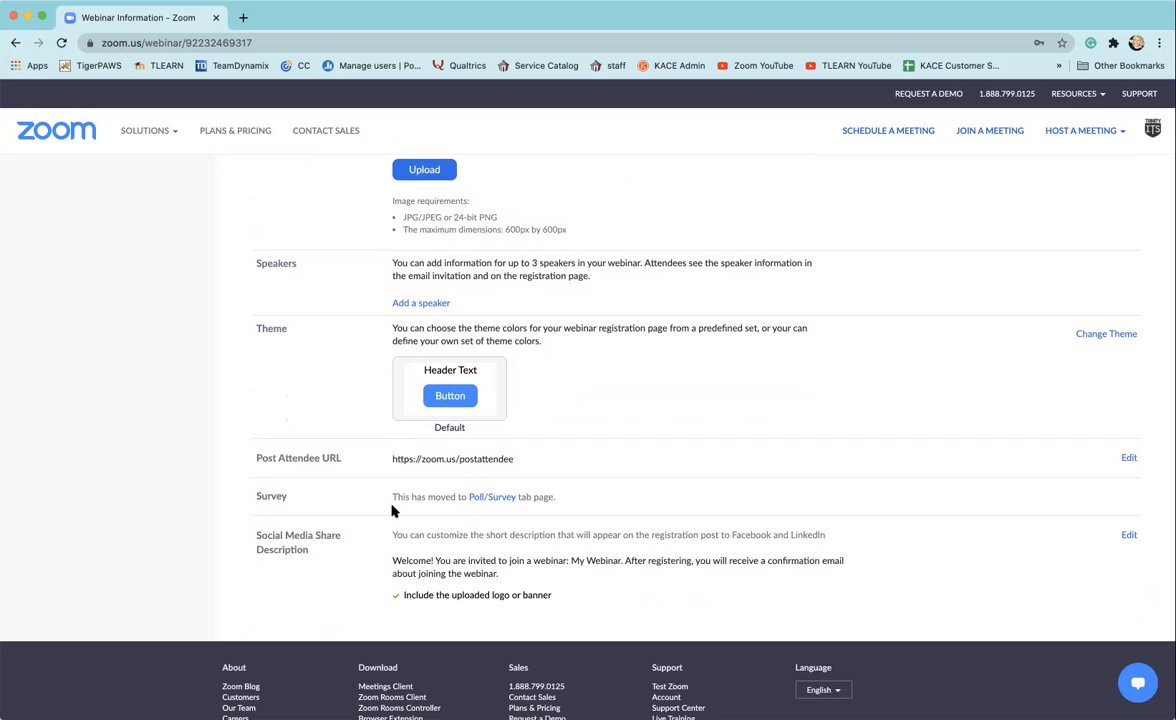
scroll(651, 522, "up", 10)
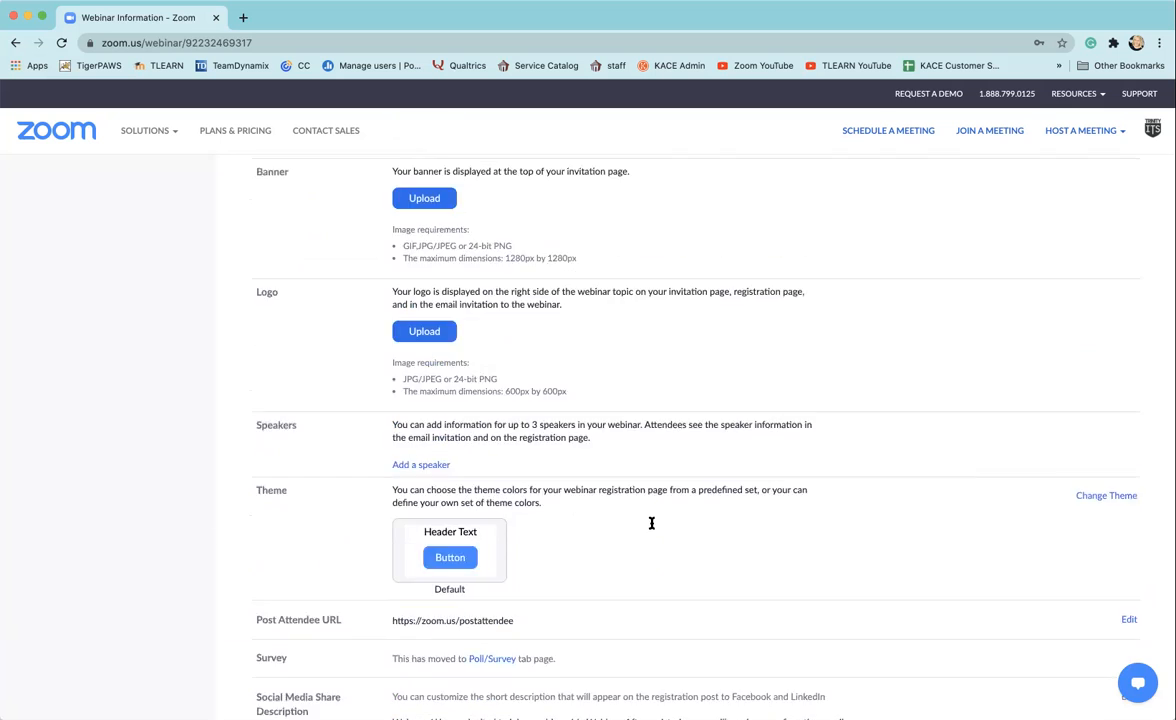
Step: Examine the webinar's polls and survey, Q&A, integration and live streaming settings
left_click(580, 442)
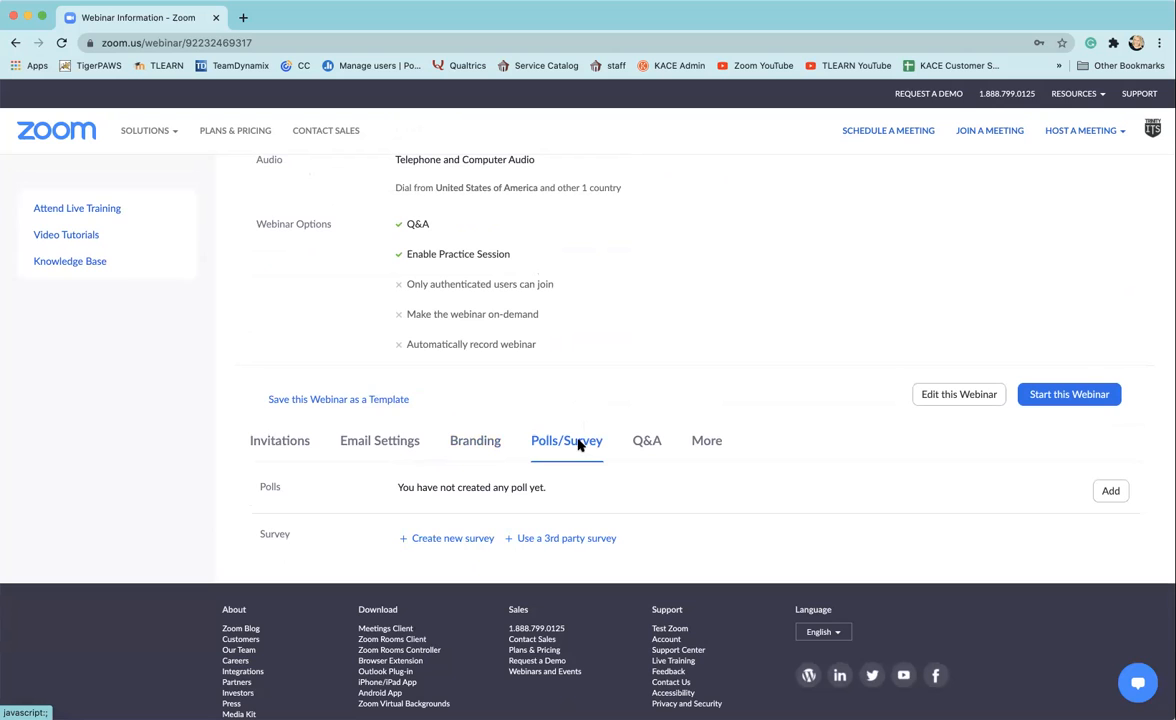
left_click(648, 446)
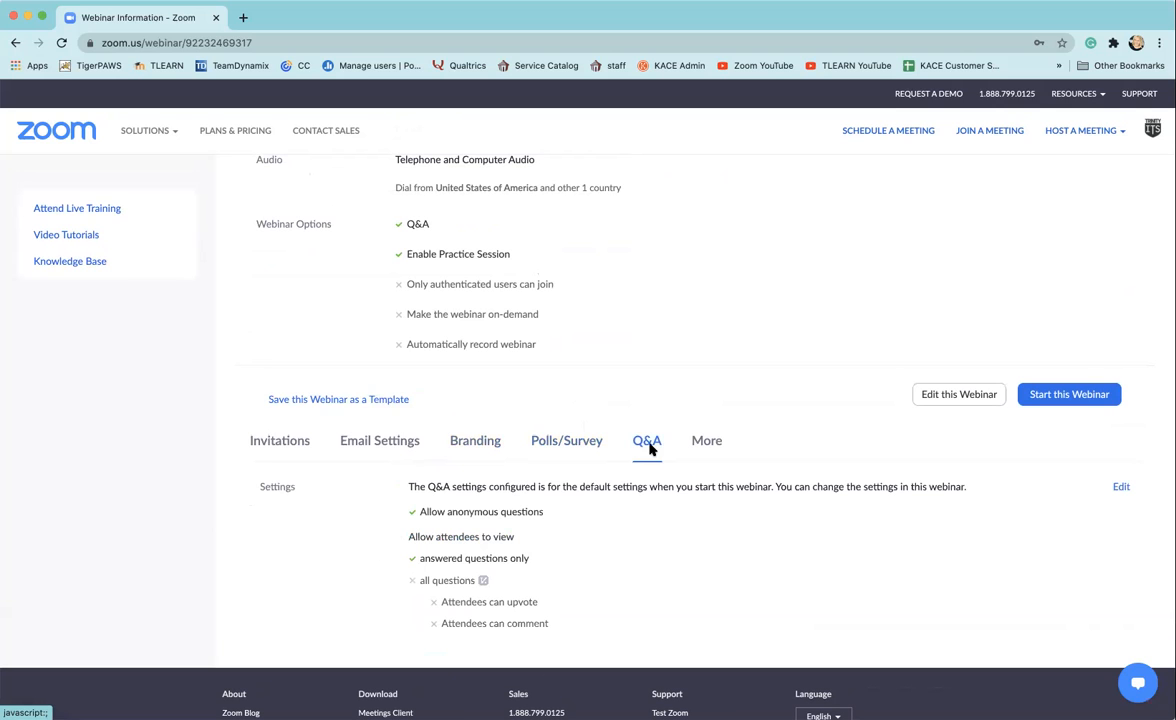
scroll(649, 508, "down", 1)
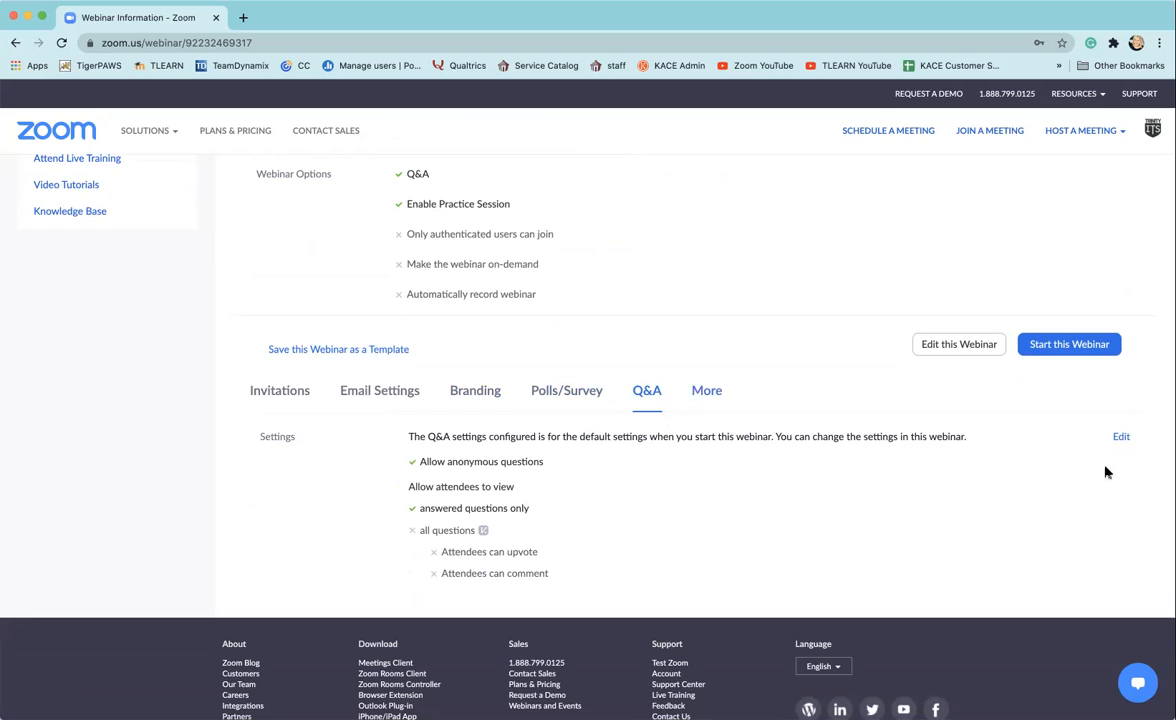
left_click(707, 393)
scroll(808, 423, "down", 2)
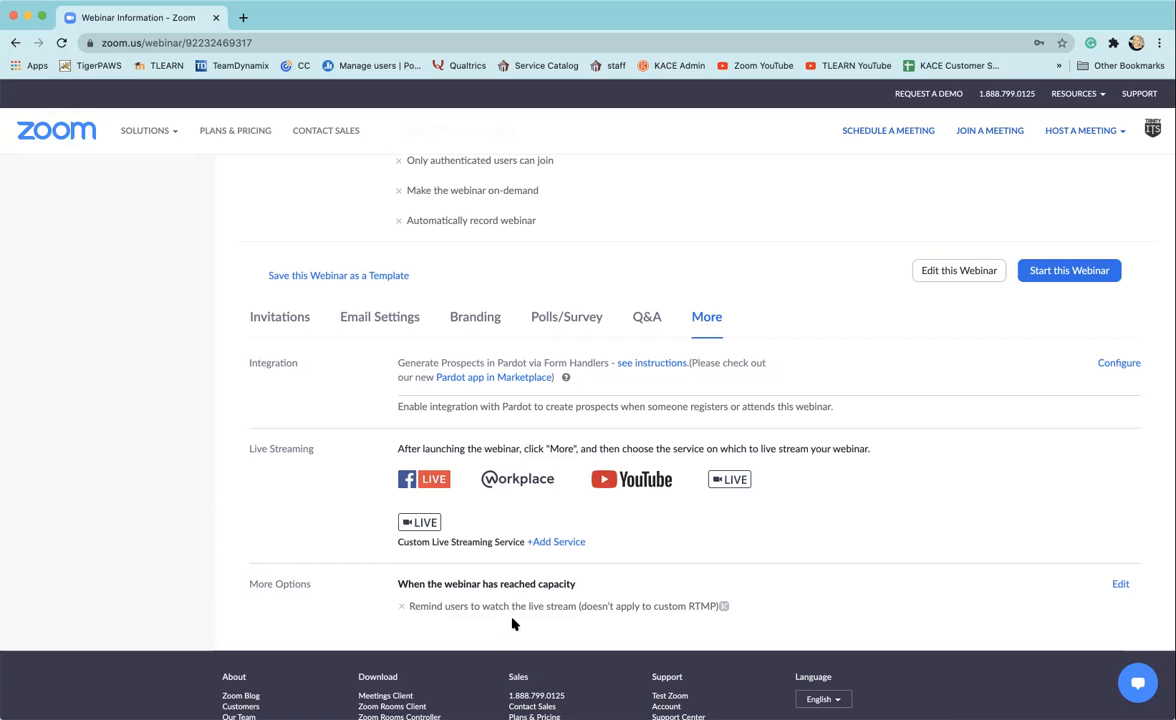
scroll(897, 512, "up", 1)
scroll(897, 512, "up", 5)
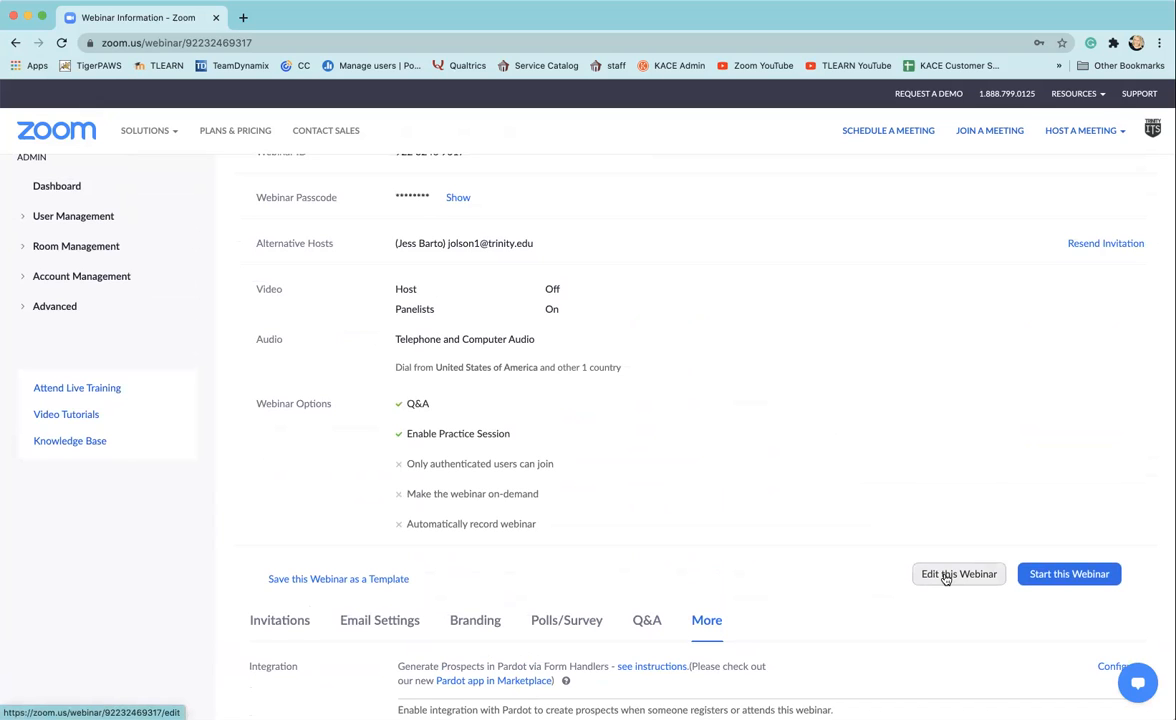
Step: Recheck the scheduled webinar's details and its email settings for panelists, registrants, attendees and absentees, returning to the webinar's topic and time
scroll(480, 390, "up", 3)
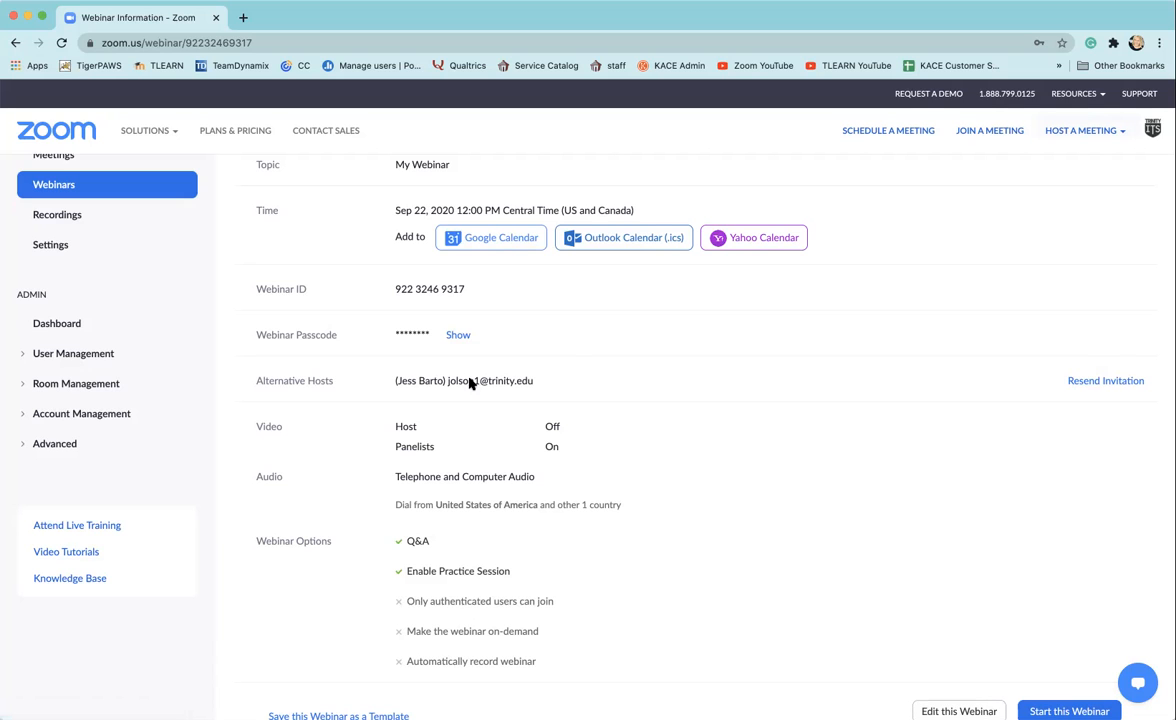
scroll(686, 431, "down", 1)
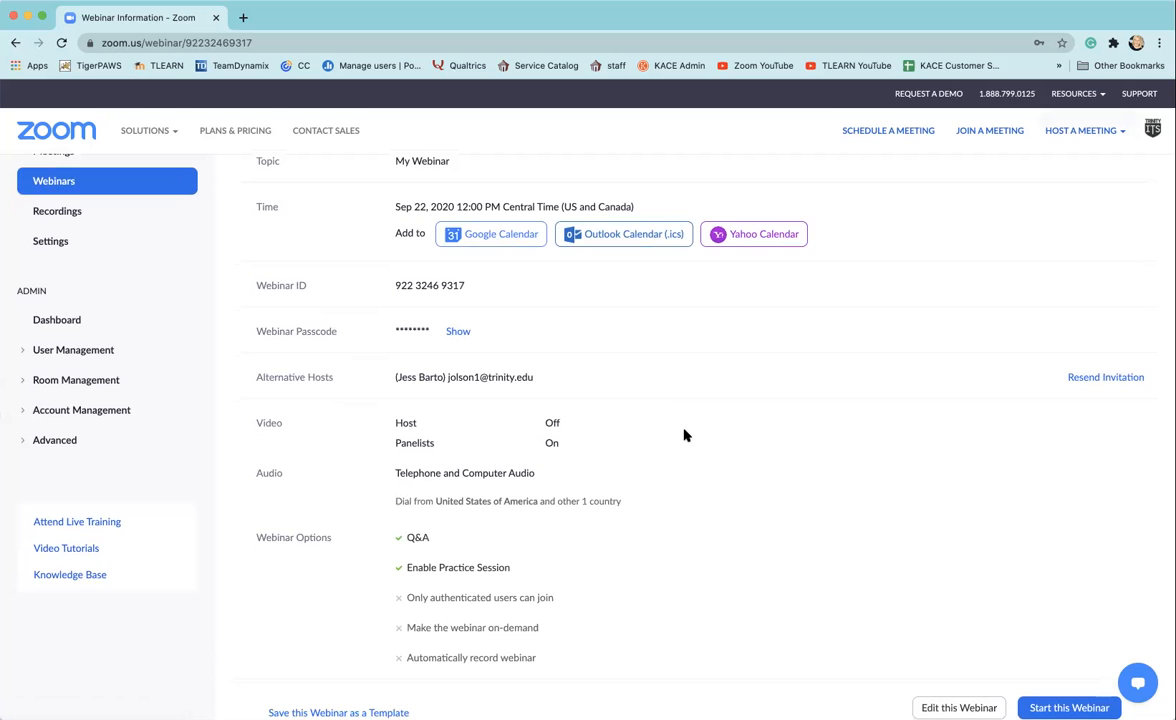
scroll(686, 431, "up", 2)
scroll(686, 436, "down", 10)
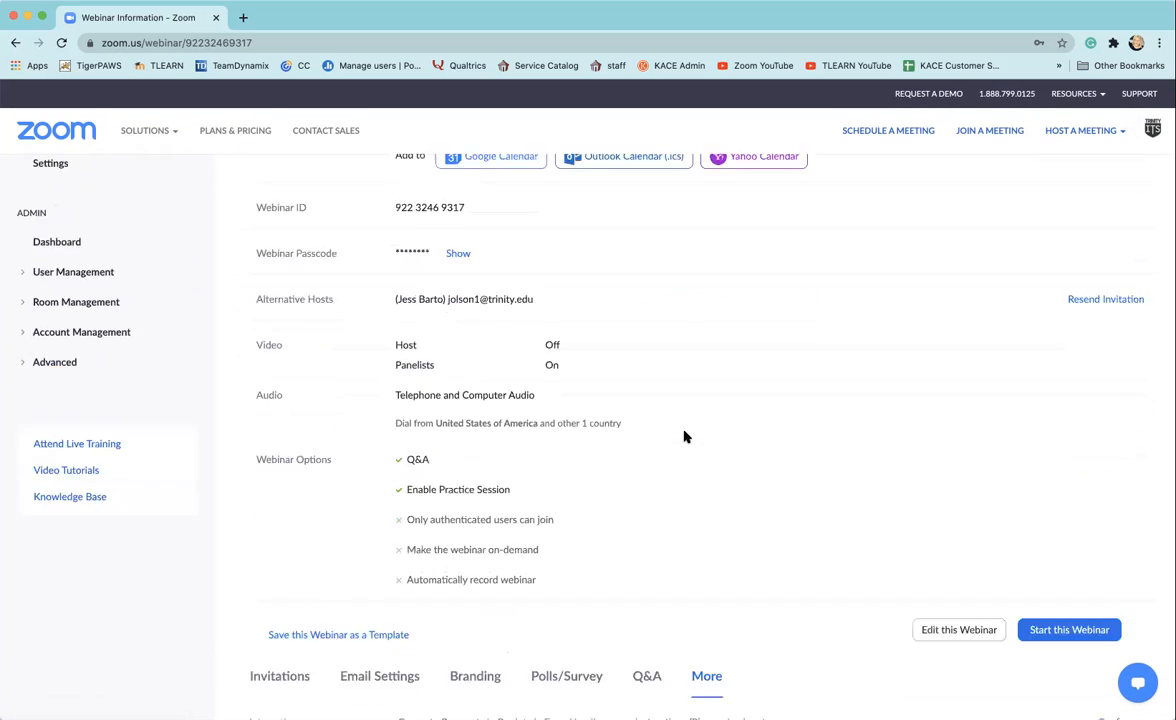
scroll(686, 436, "up", 10)
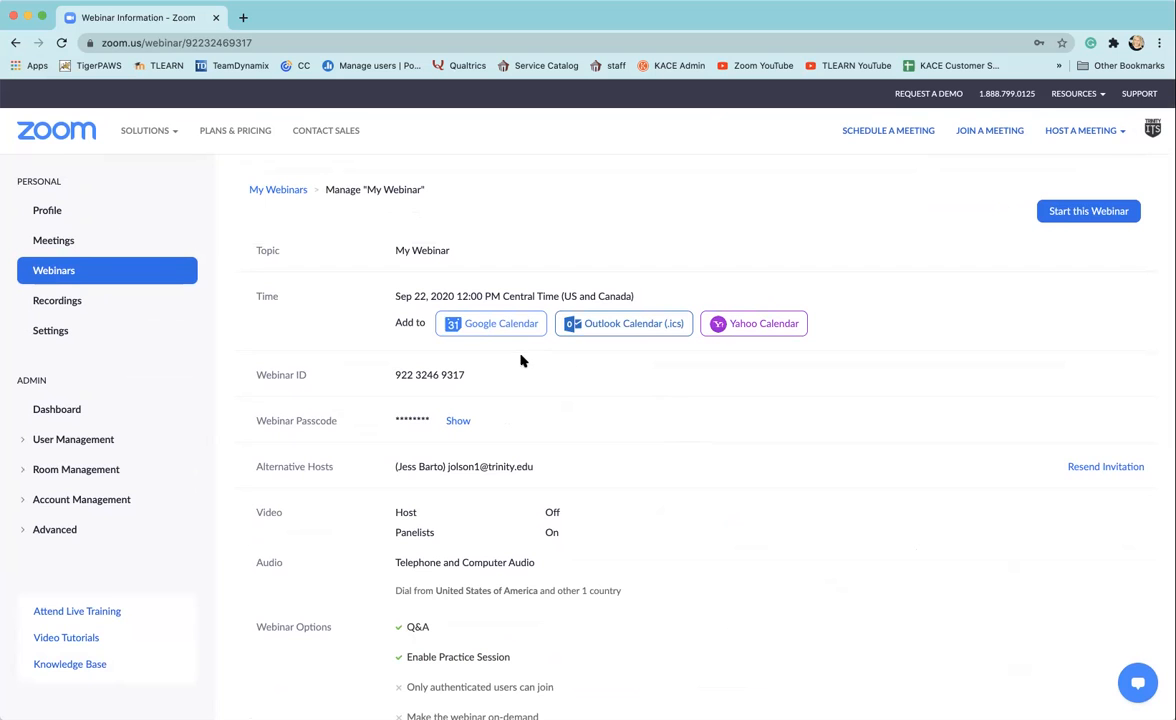
scroll(750, 479, "down", 10)
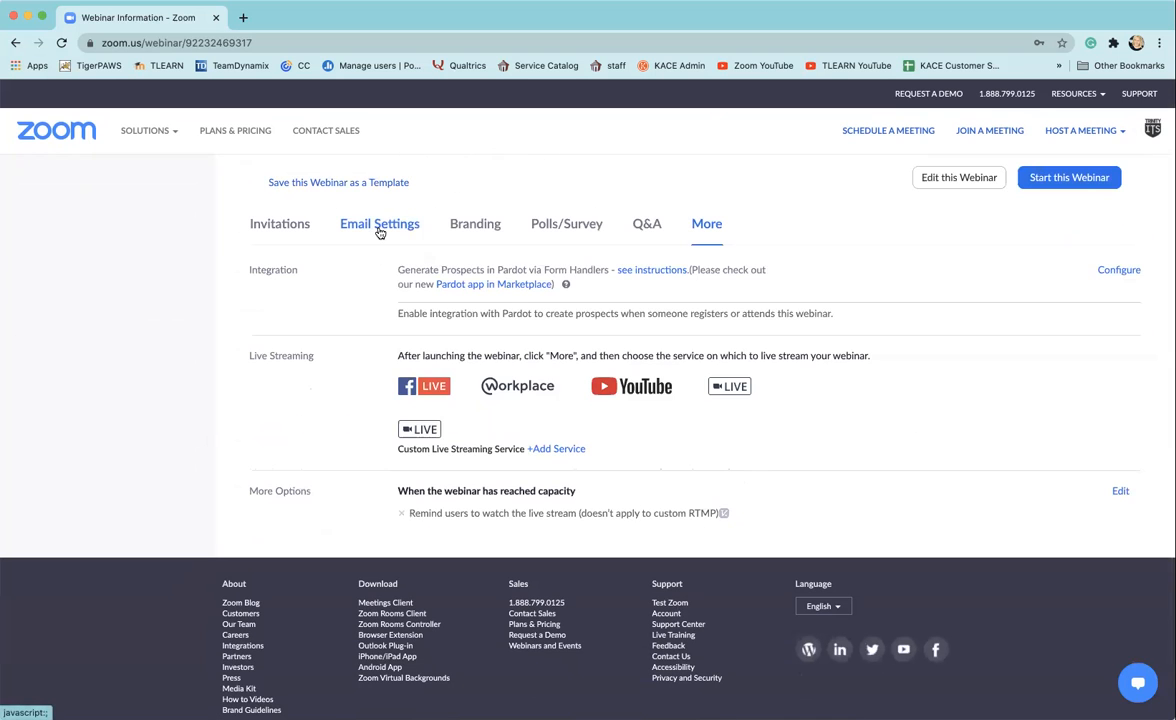
left_click(378, 231)
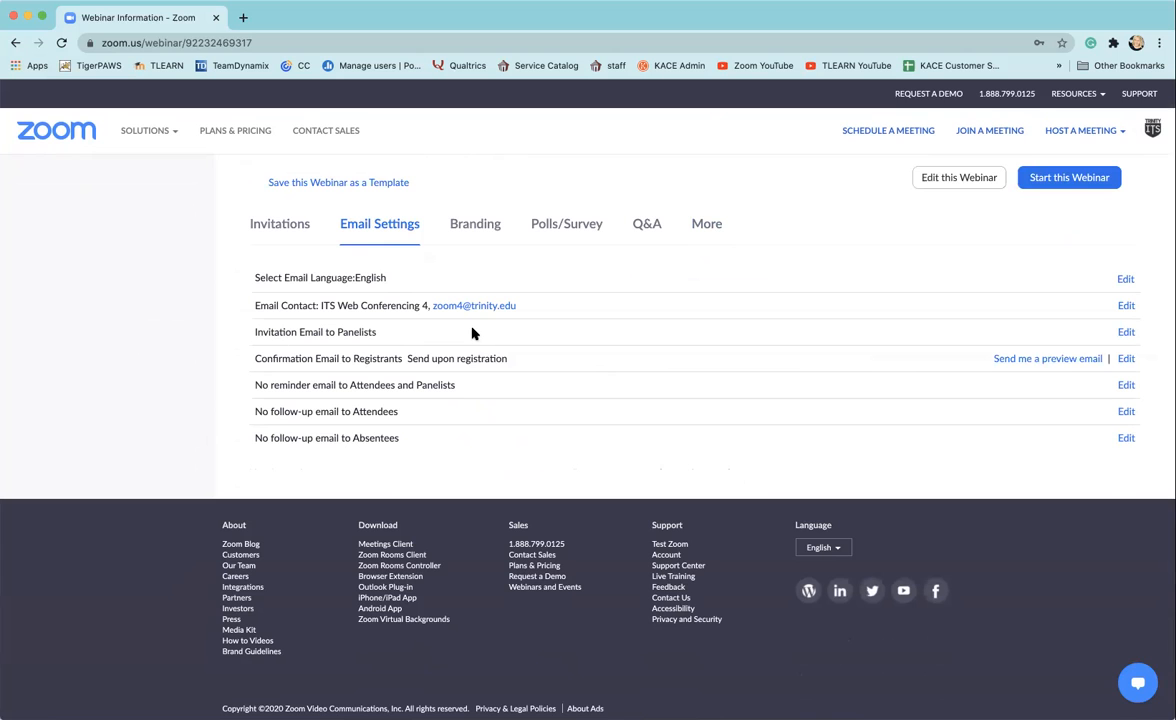
scroll(551, 391, "up", 3)
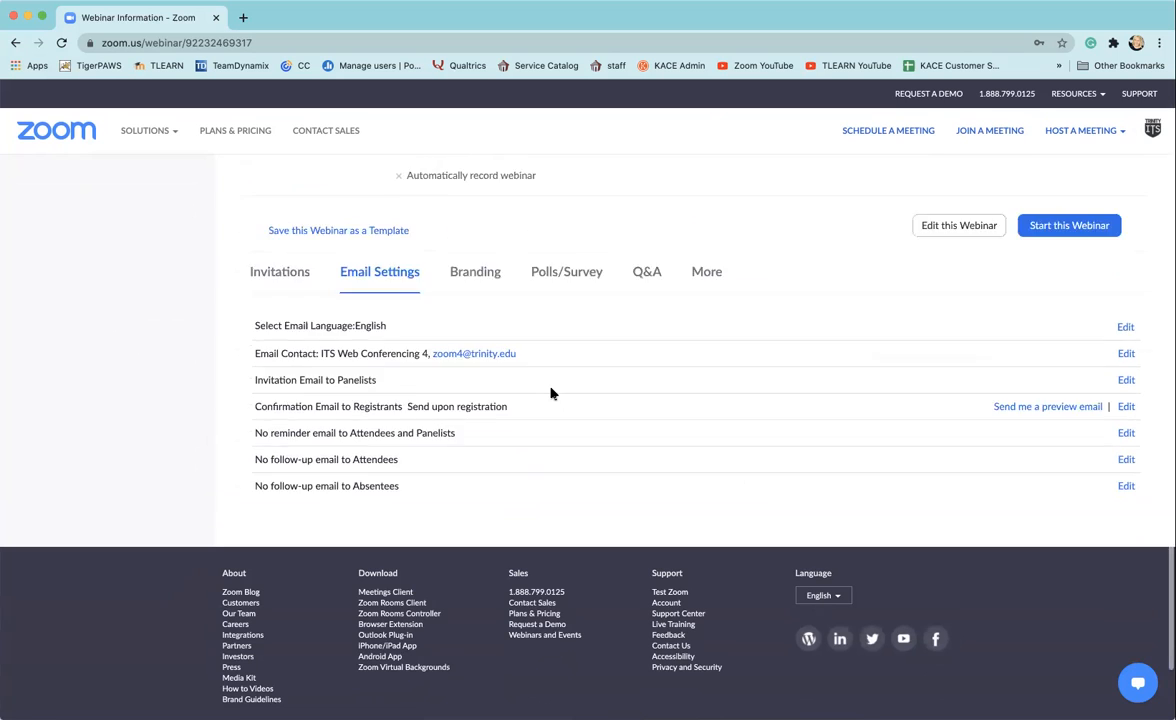
scroll(578, 419, "up", 3)
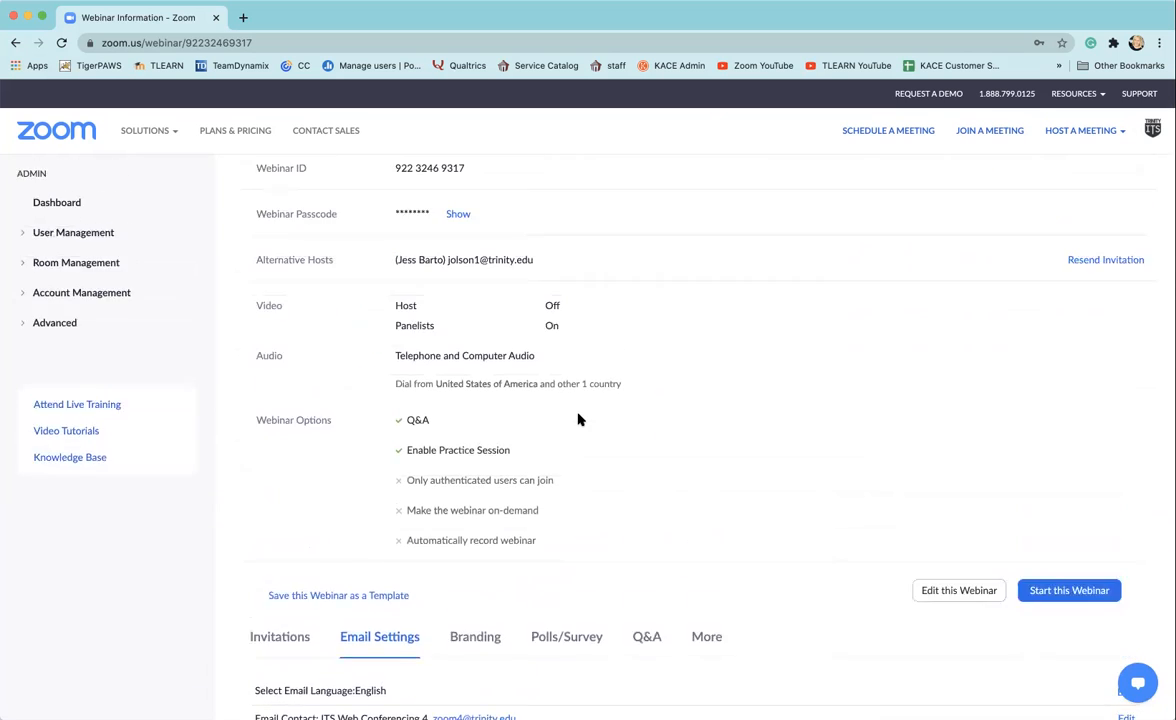
scroll(578, 419, "up", 1)
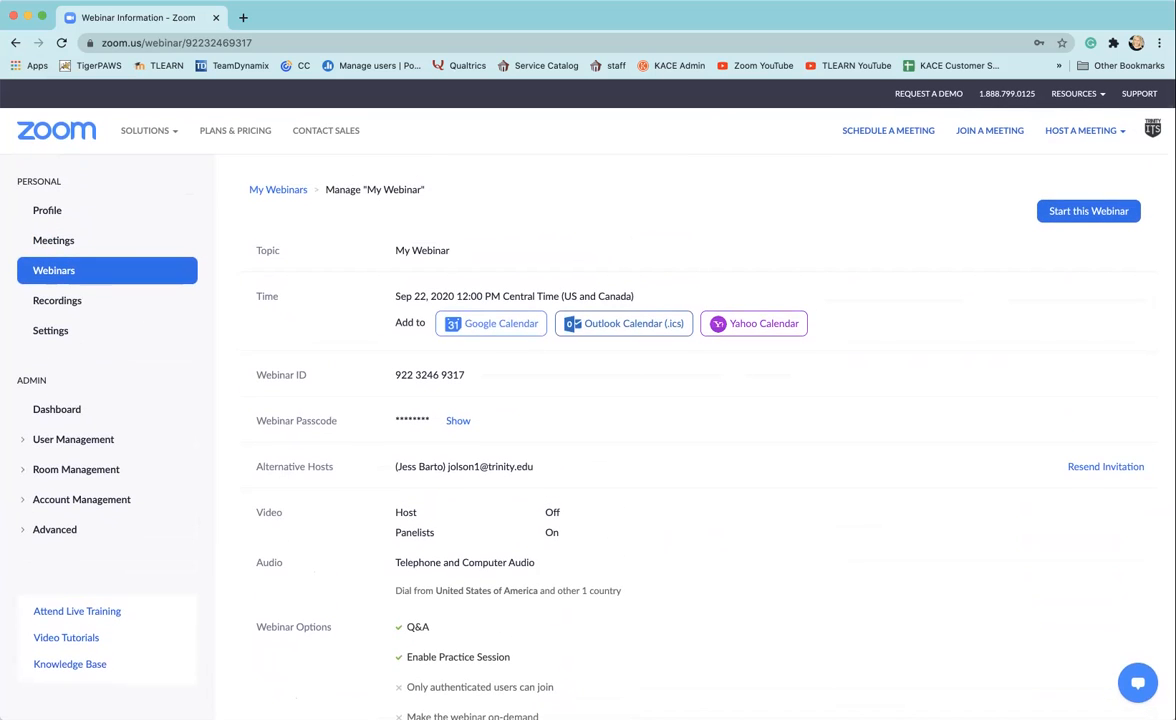